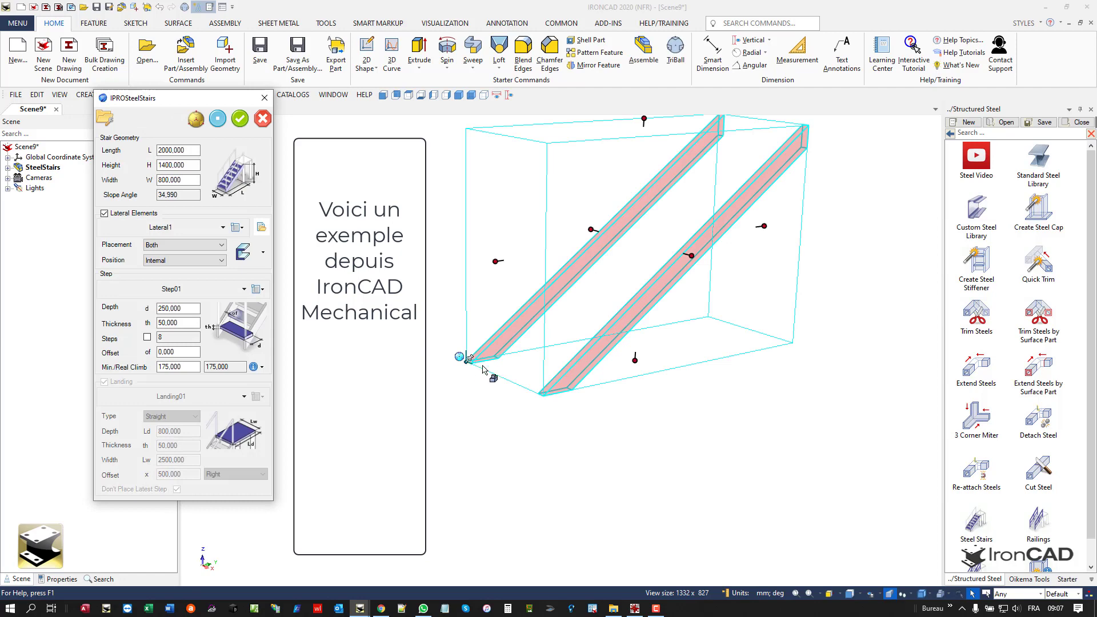
- Review the section dimensions of the Lateral1 side profile, generate the steel stairs with it, and close the stair settings
left_click(795, 594)
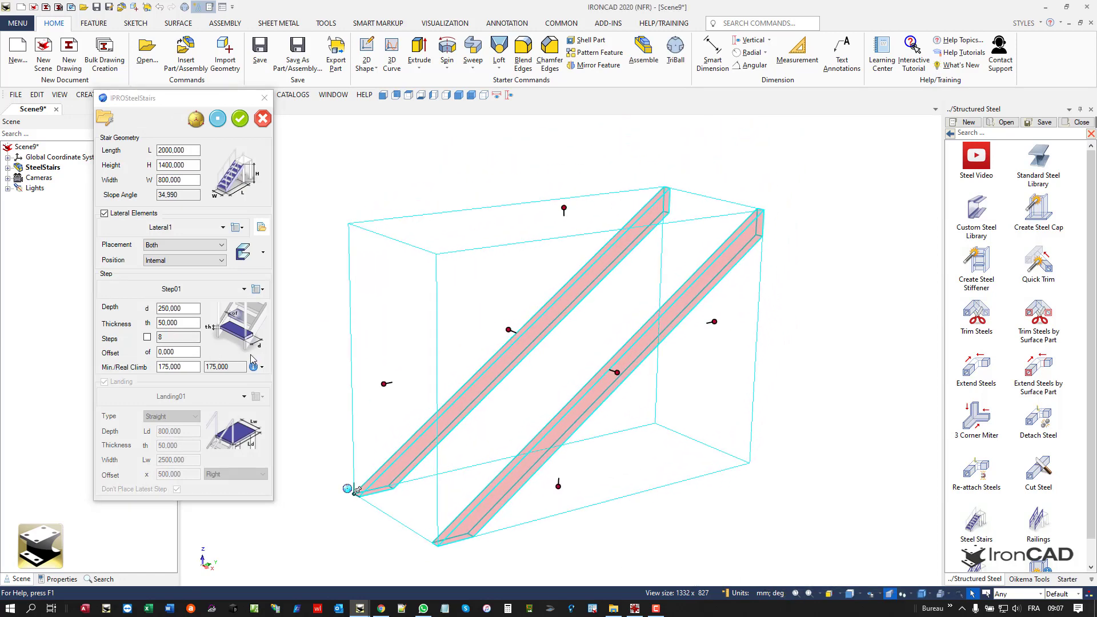
left_click(262, 256)
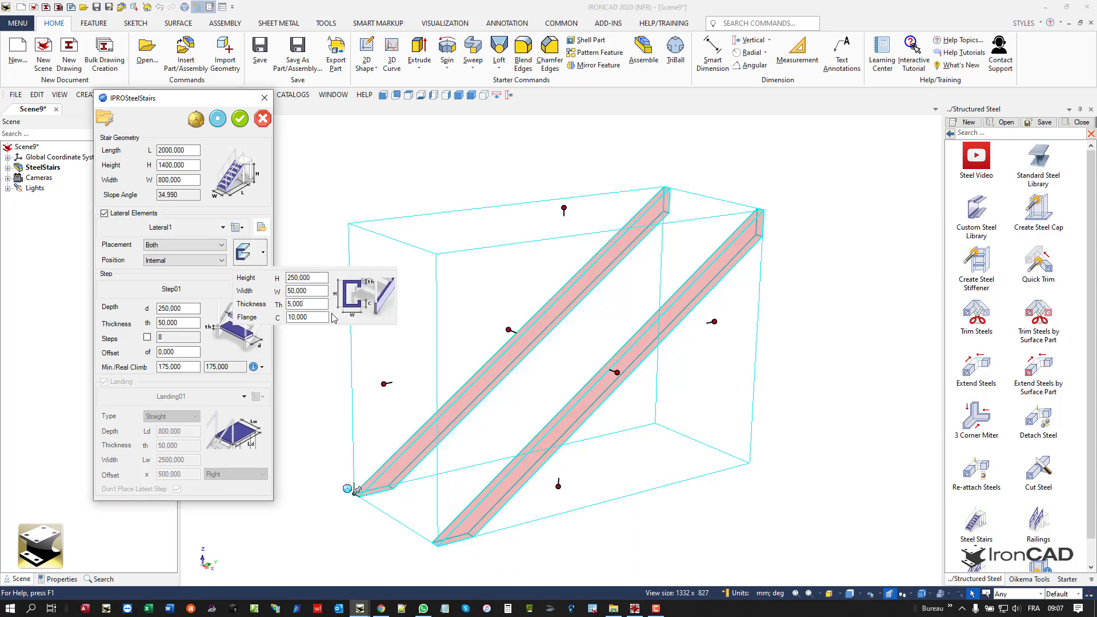
left_click(241, 121)
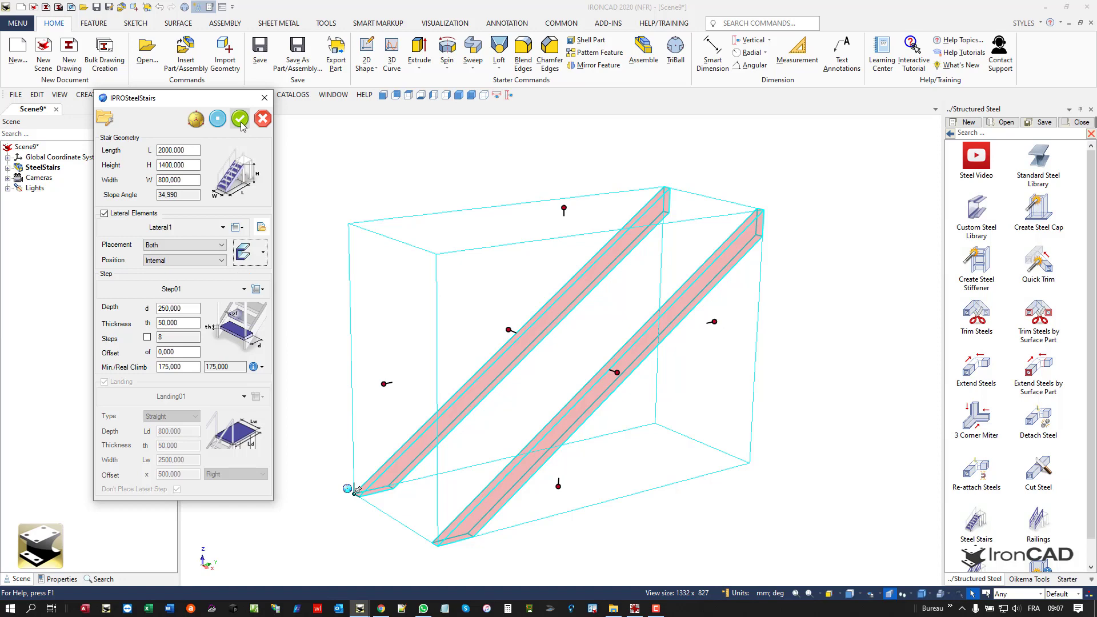
left_click(240, 122)
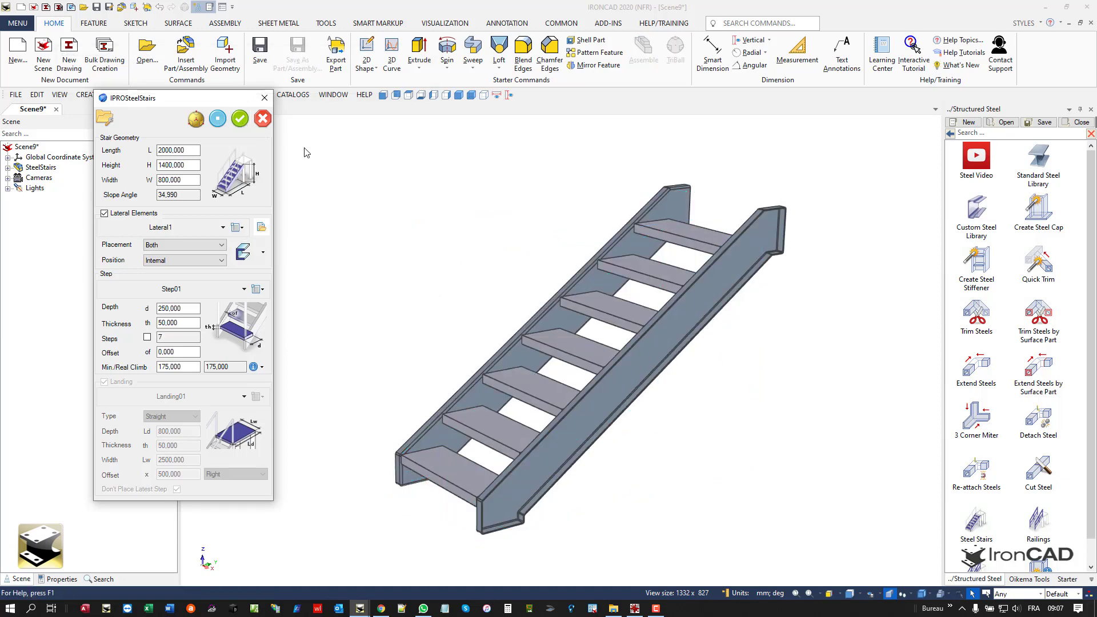
left_click(265, 98)
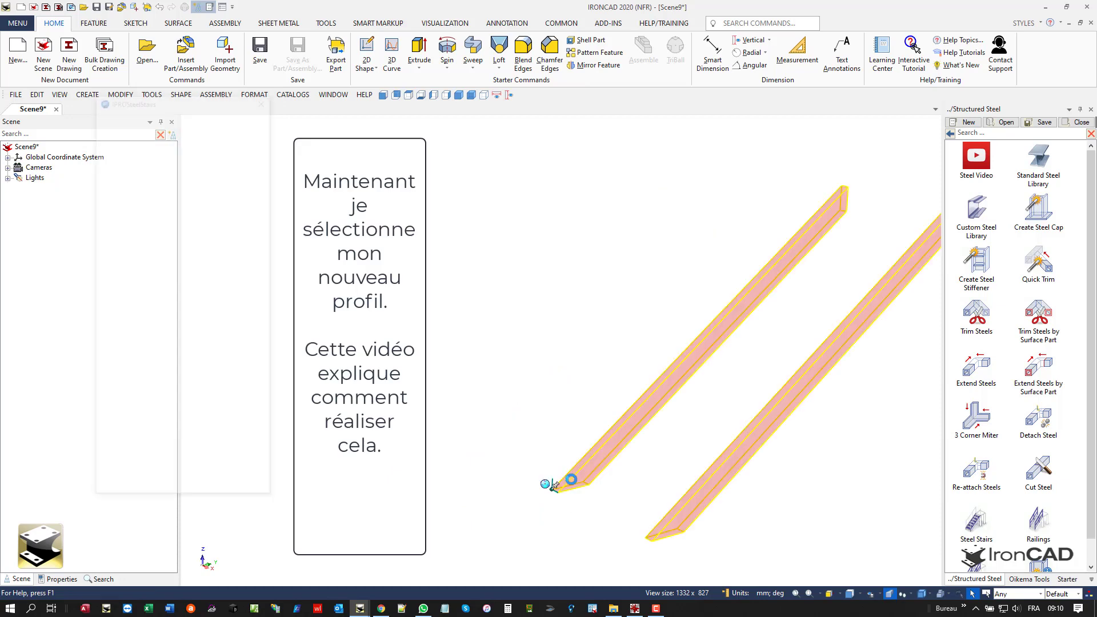
- Choose the Vekemans profile for the lateral elements, review its section dimensions, and generate the steel stairs
left_click(809, 593)
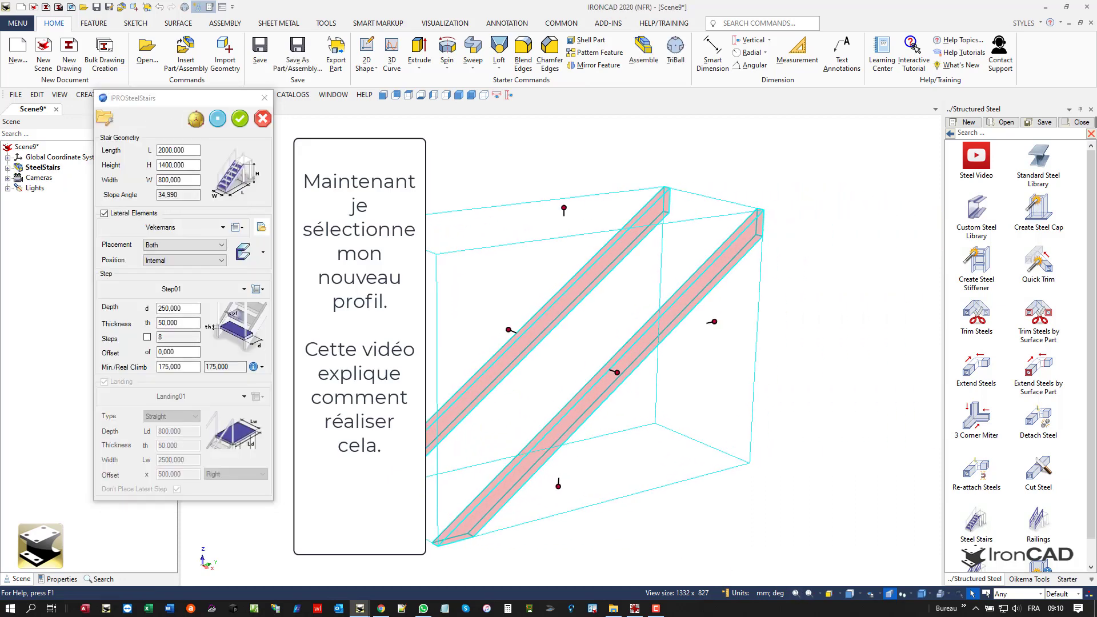
left_click(222, 228)
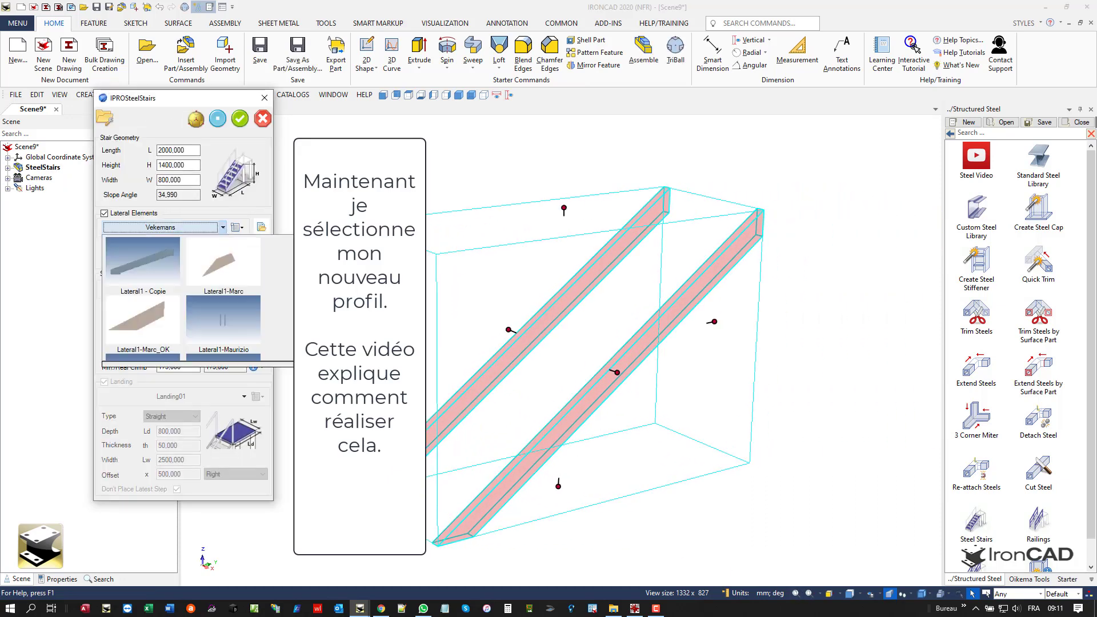
scroll(198, 298, "down", 3)
left_click(144, 316)
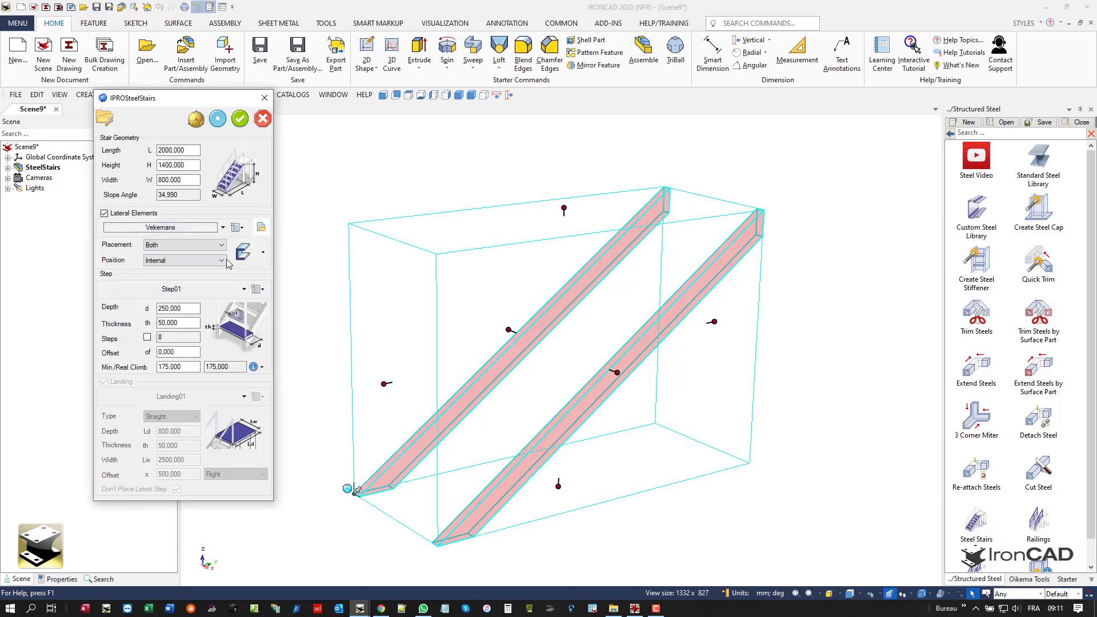
left_click(263, 256)
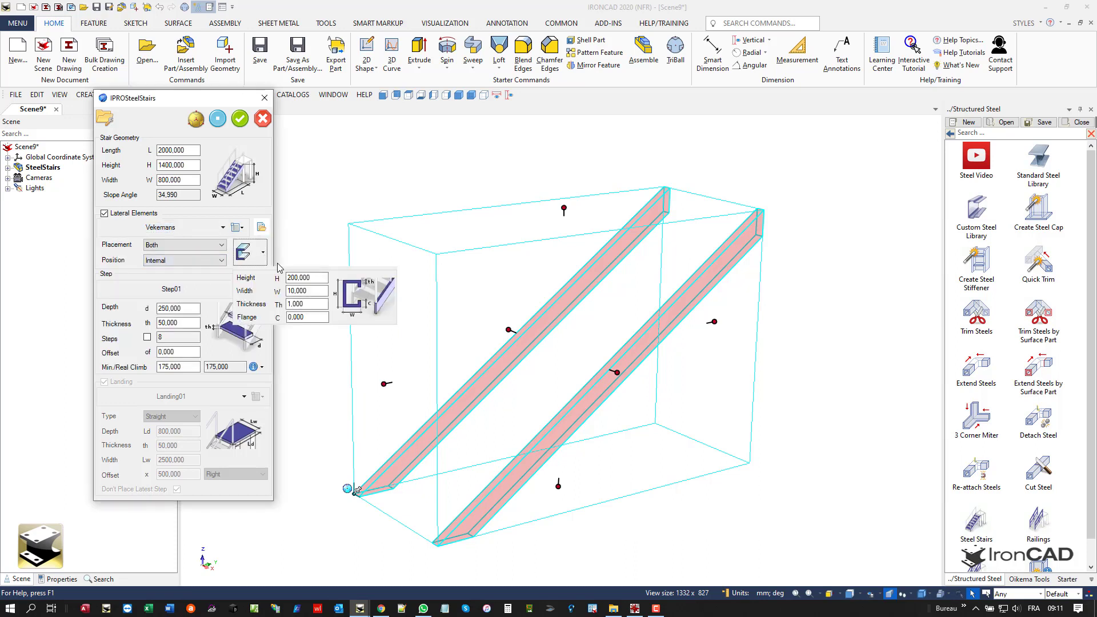
left_click(240, 121)
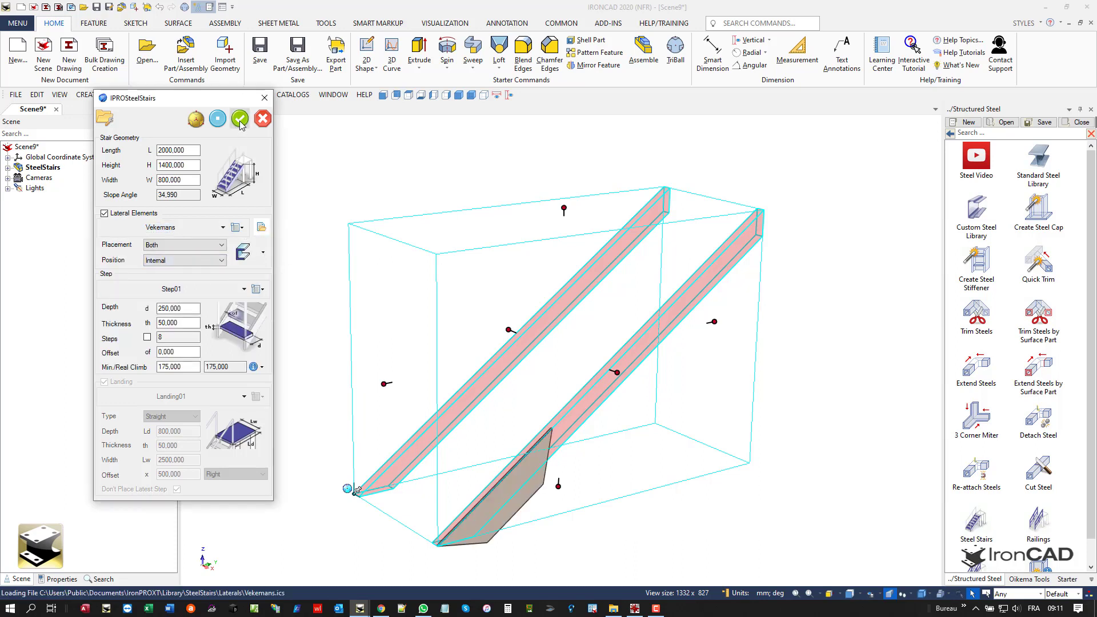
left_click(265, 99)
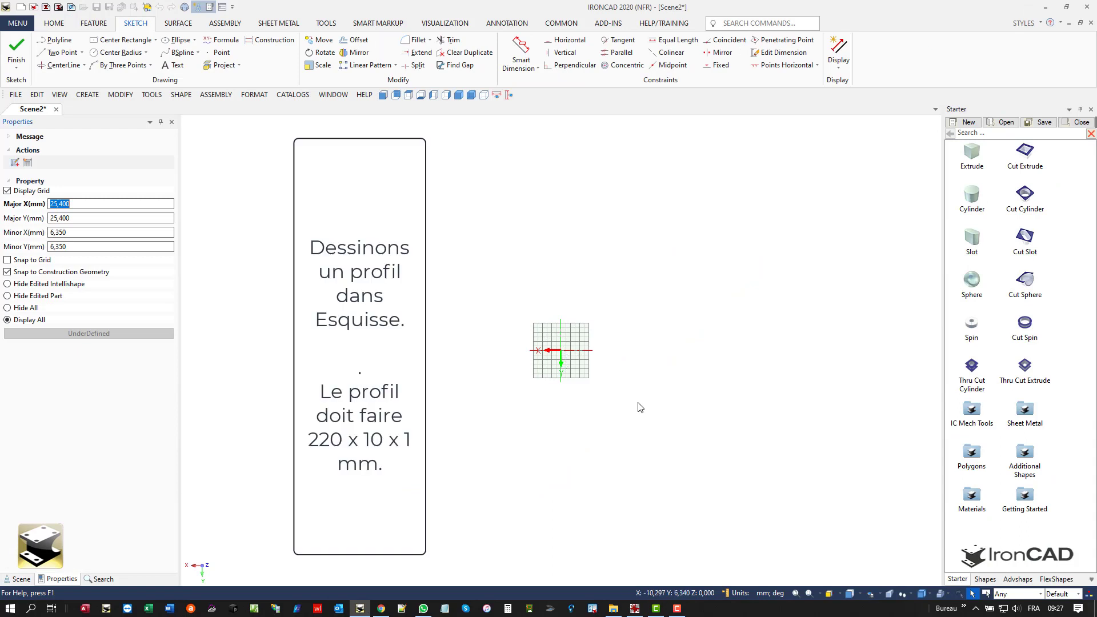
- Sketch a vertical two-point line through the origin as the inner side of the new profile
left_click(803, 591)
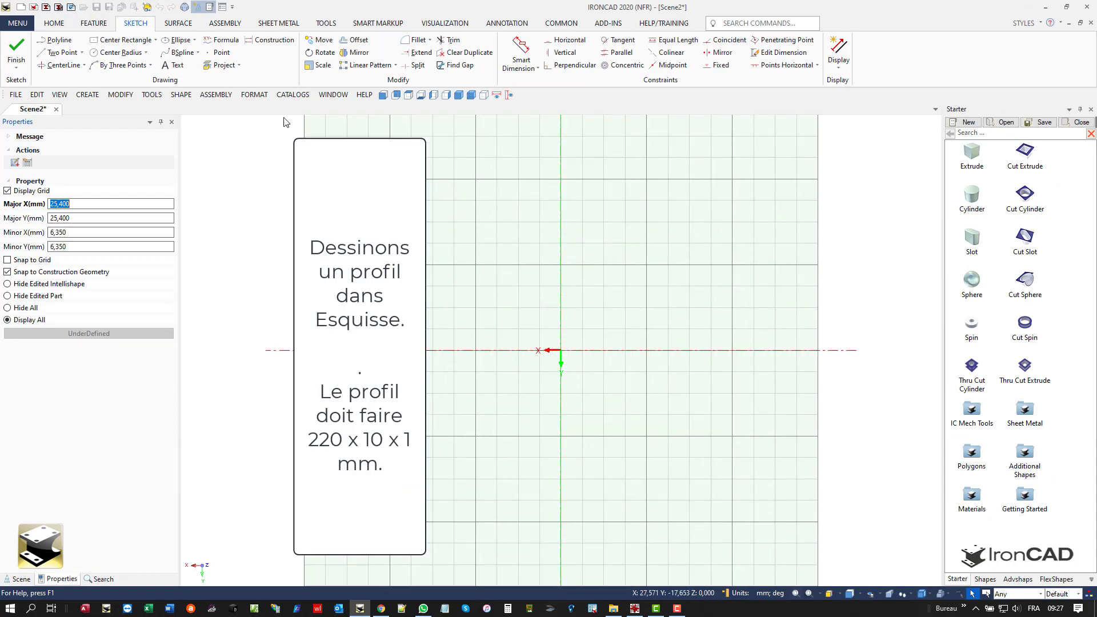
left_click(61, 52)
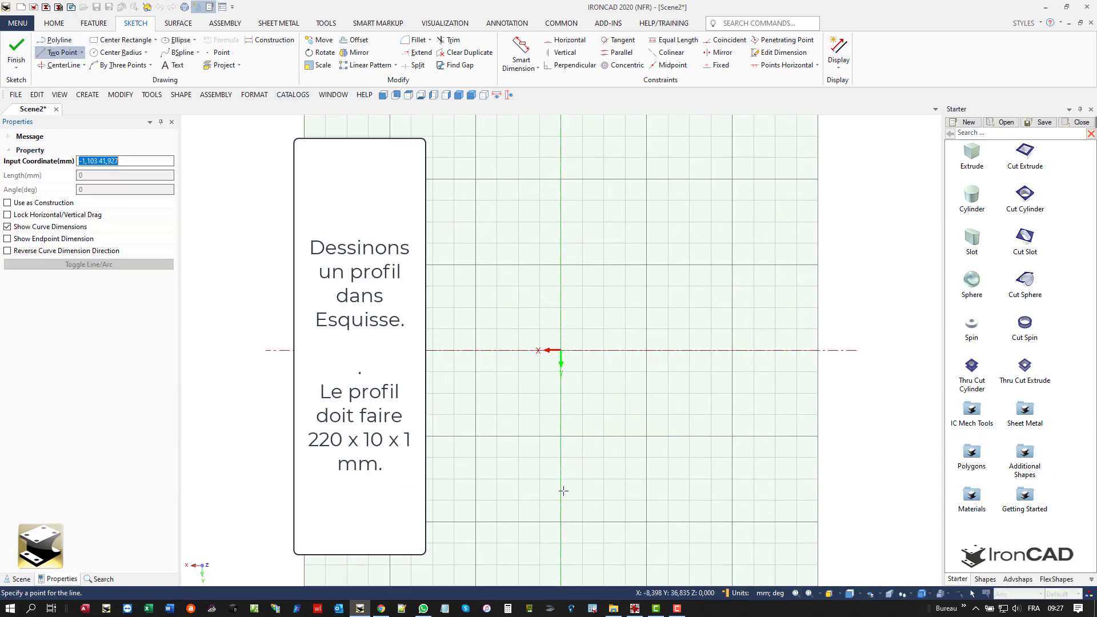
left_click(561, 493)
left_click(561, 190)
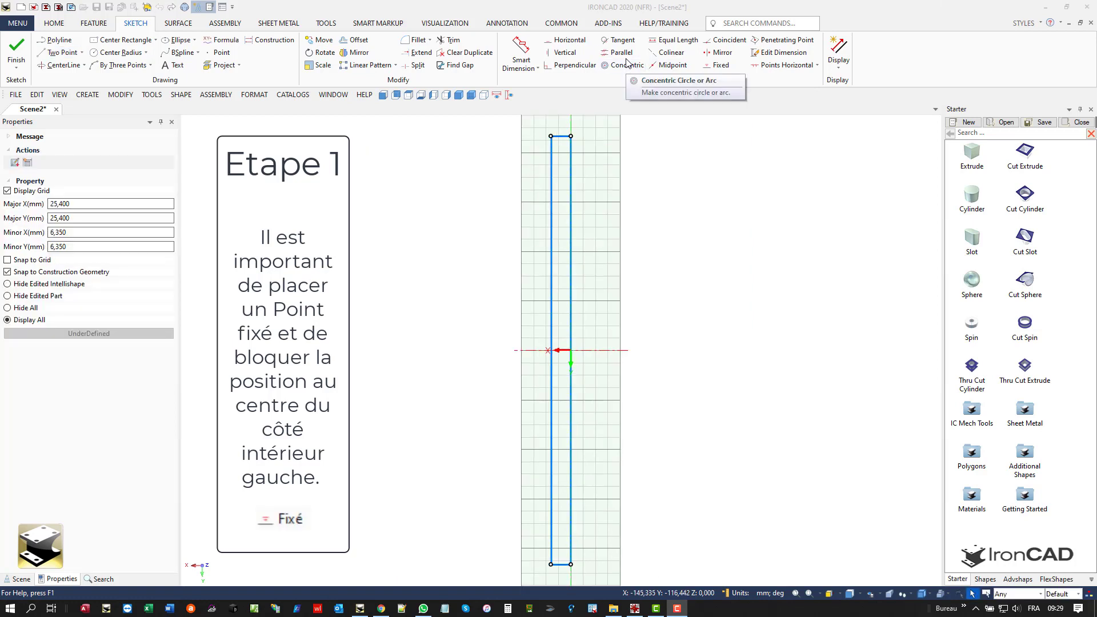
- Apply a Fixed constraint at the origin, at the middle of the profile's inner vertical side
left_click(716, 65)
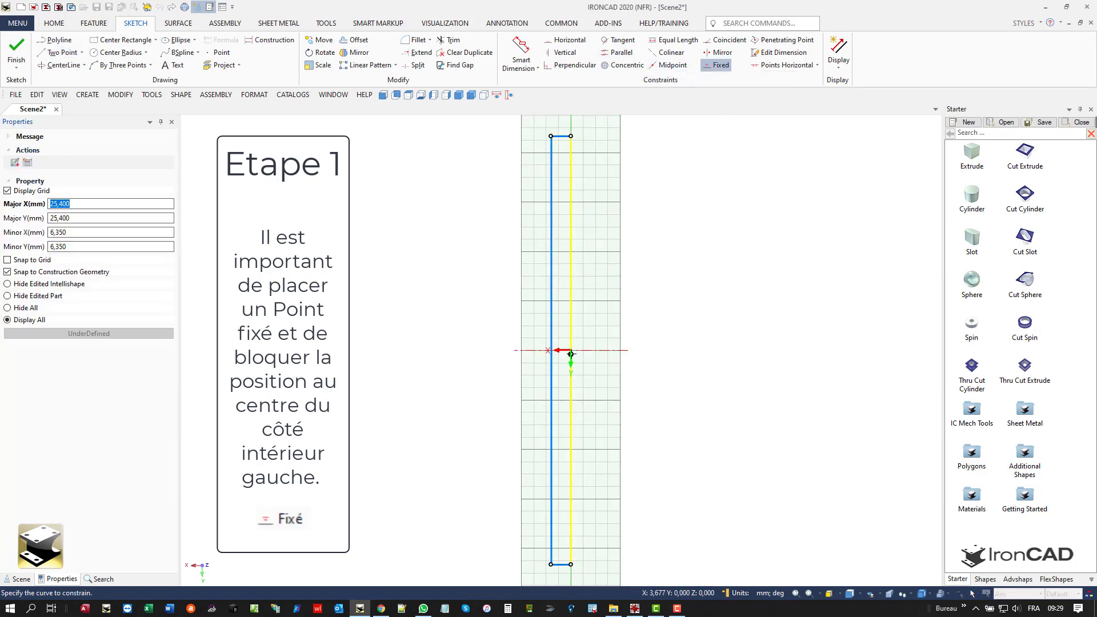
left_click(569, 349)
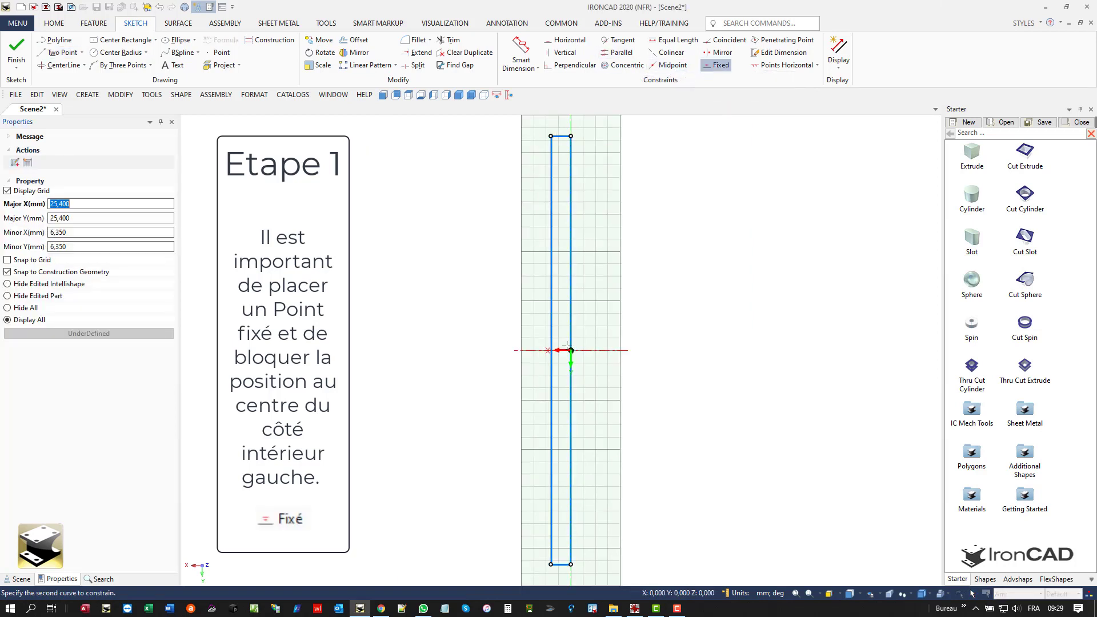
- Split the inner side at the fixed origin point and constrain its two segments to equal length
left_click(416, 65)
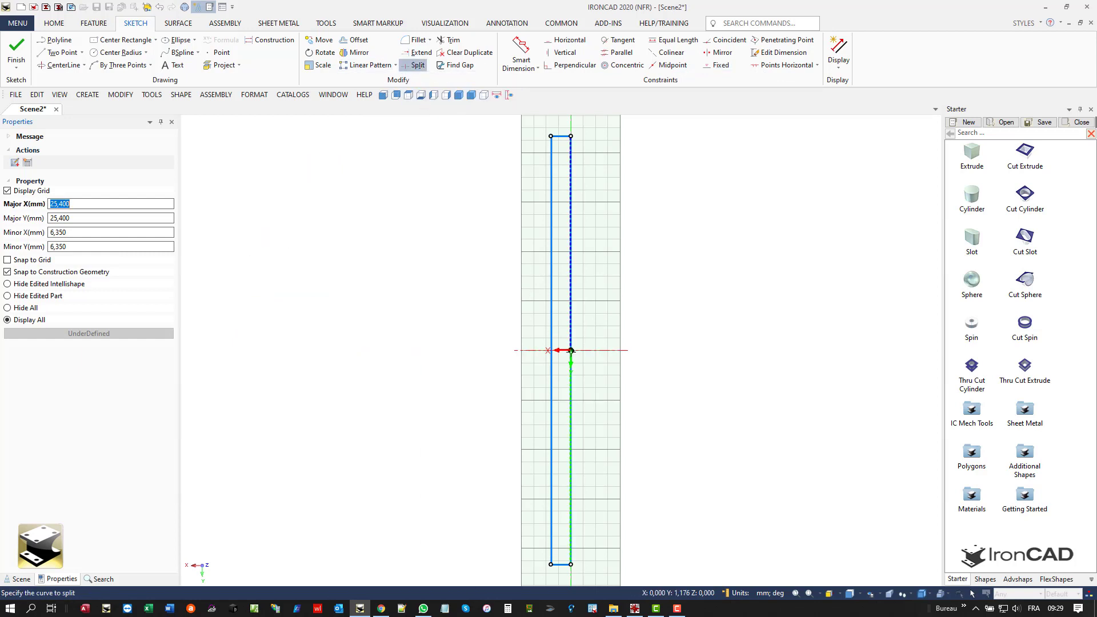
left_click(571, 350)
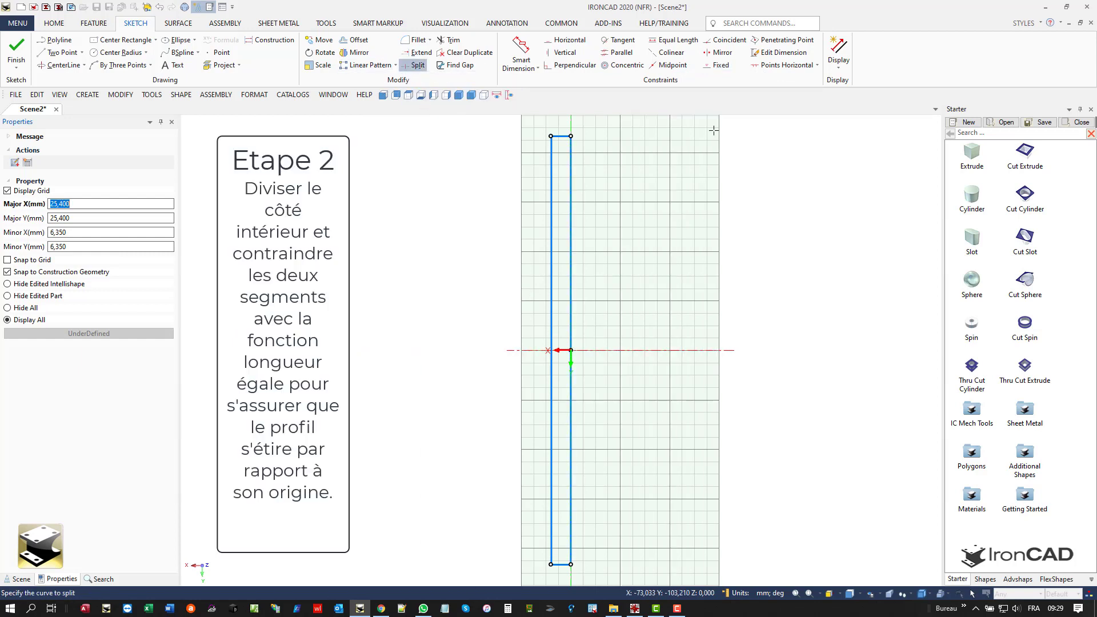
left_click(664, 43)
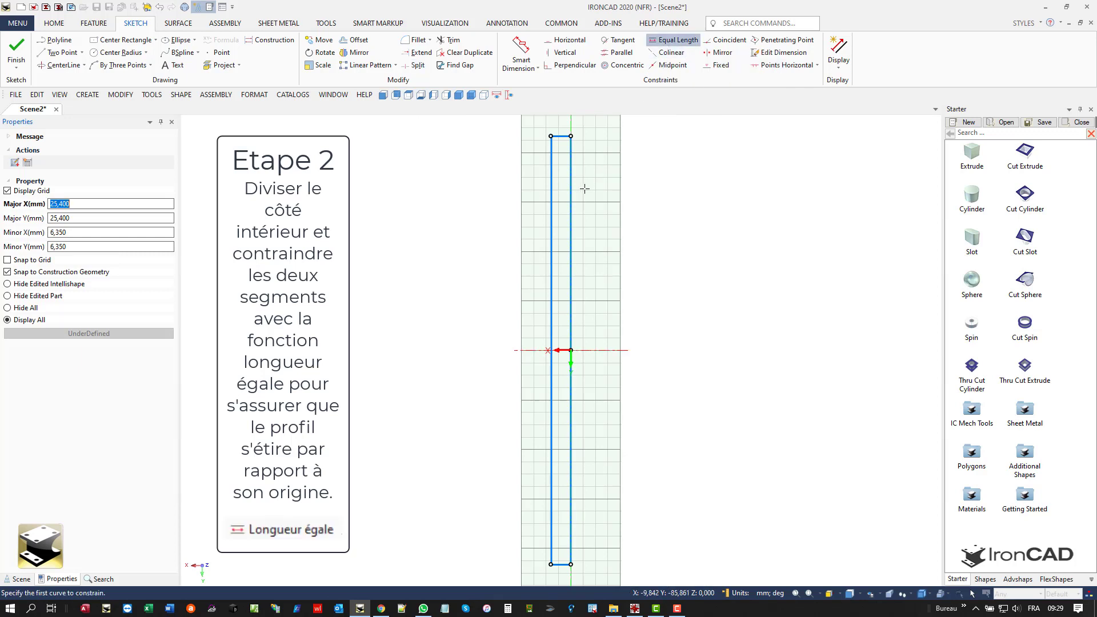
left_click(570, 430)
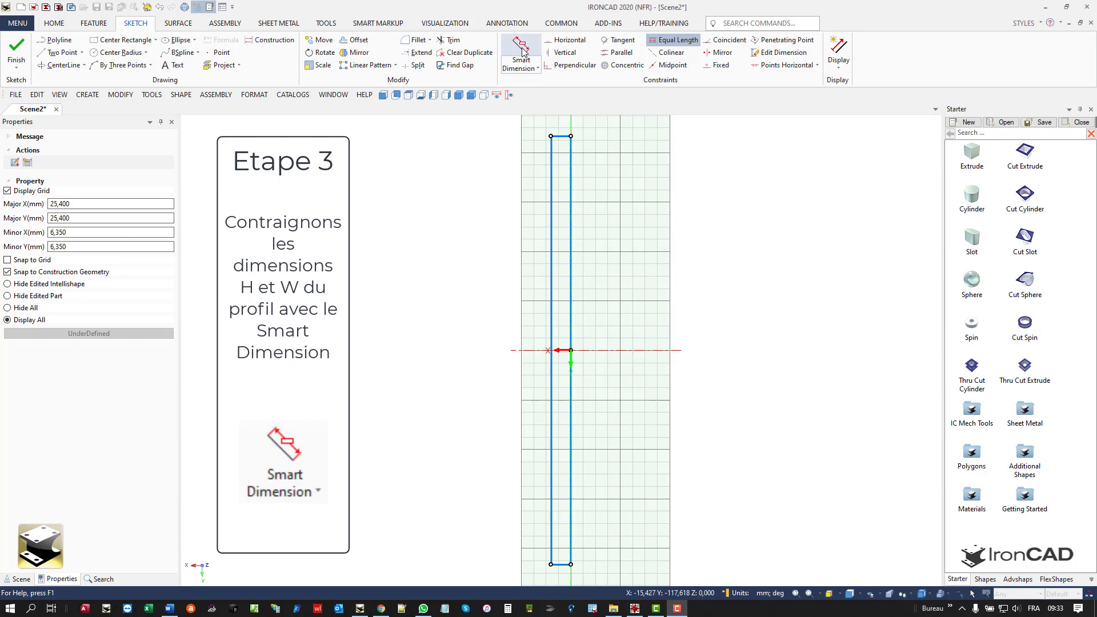
- Add a 220 mm Smart Dimension between the upper and lower corners of the profile's inner side
left_click(520, 53)
left_click(570, 137)
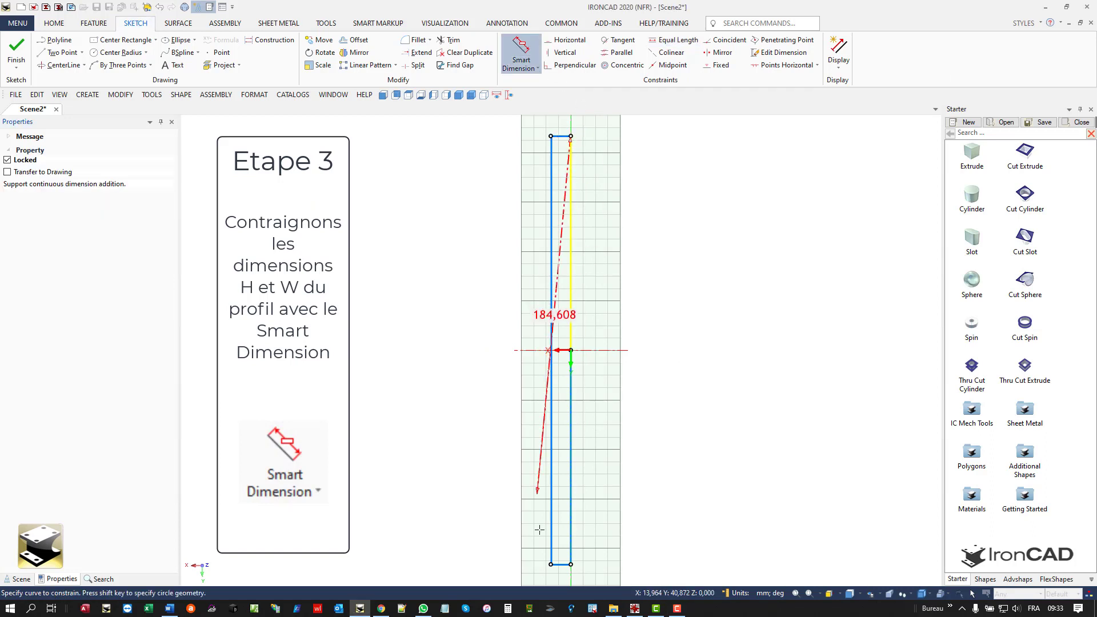
left_click(570, 565)
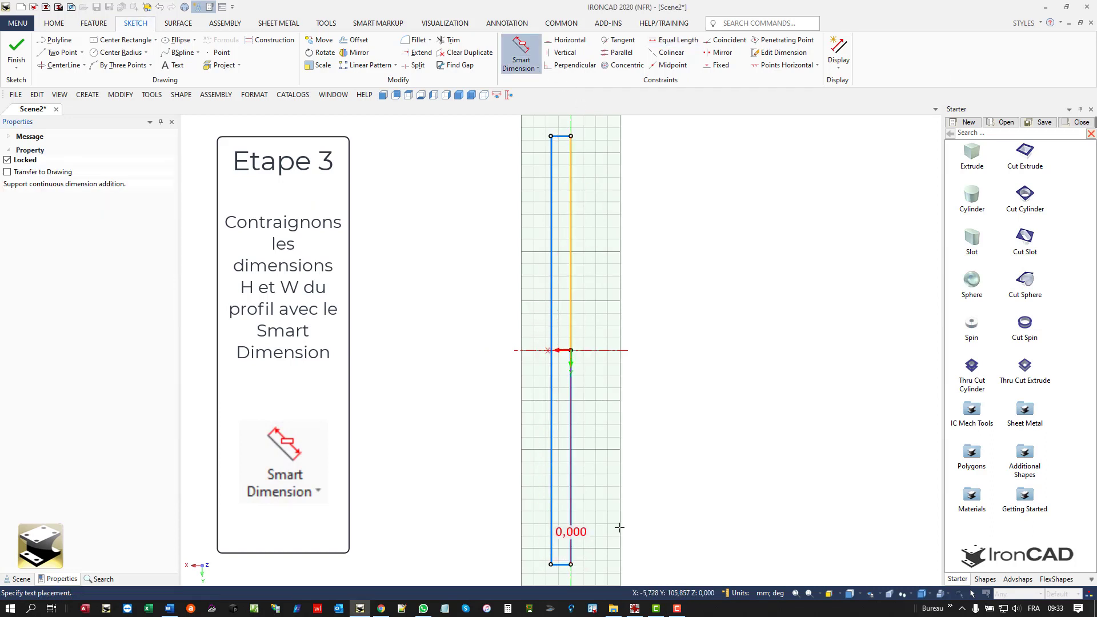
left_click(603, 350)
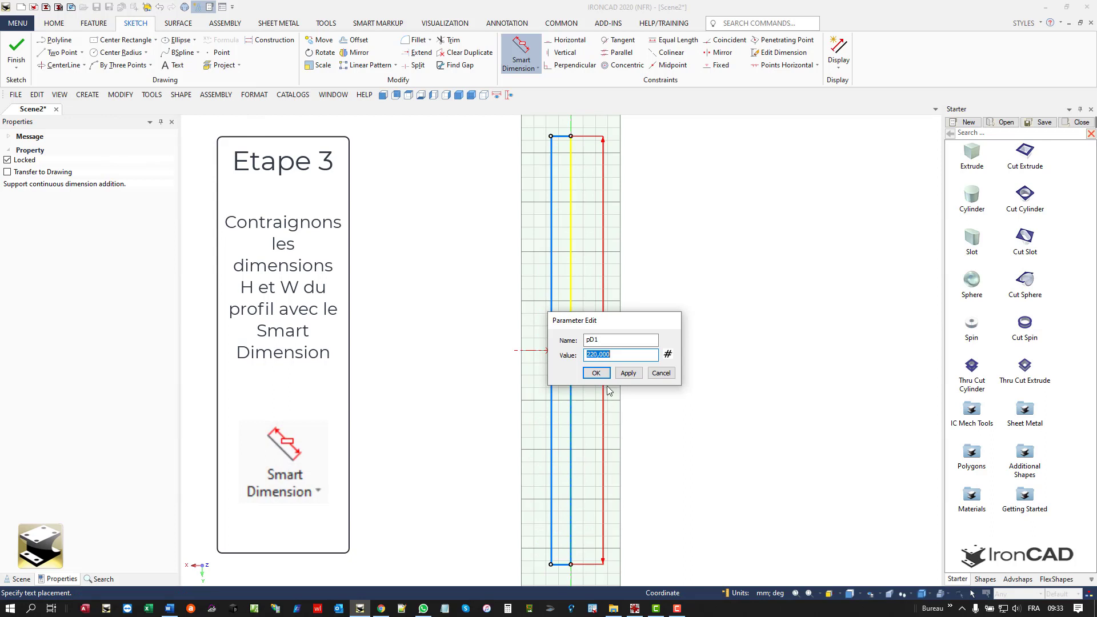
left_click(601, 374)
- Add a 10 mm Smart Dimension to the short lower edge for the profile's width
scroll(568, 536, "down", 5)
middle_click_drag(568, 536, 581, 435, "shift")
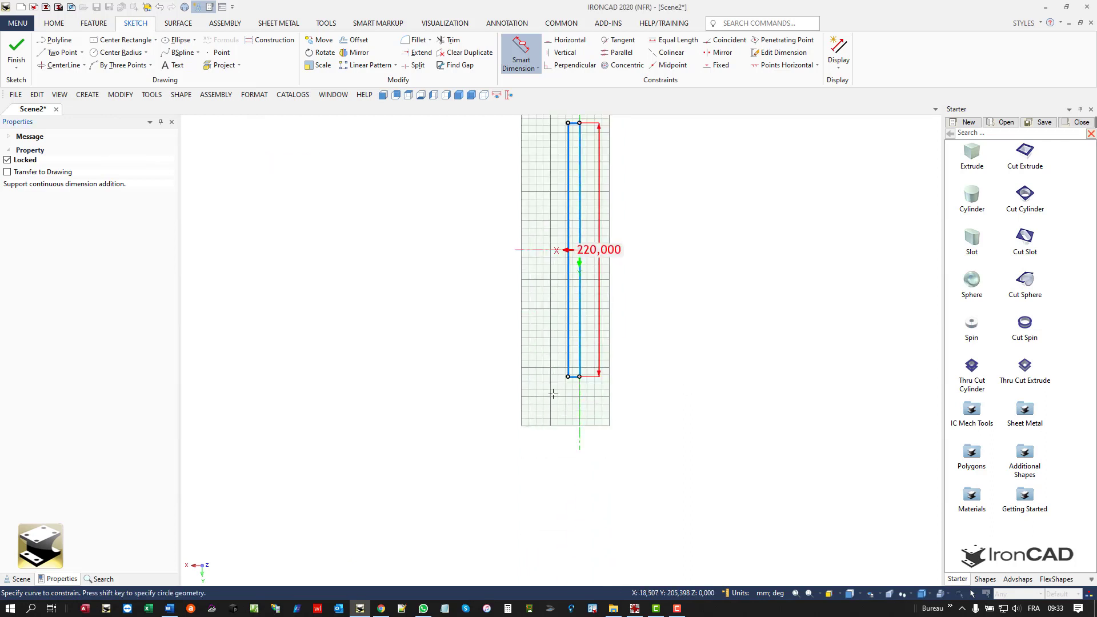
scroll(580, 378, "up", 5)
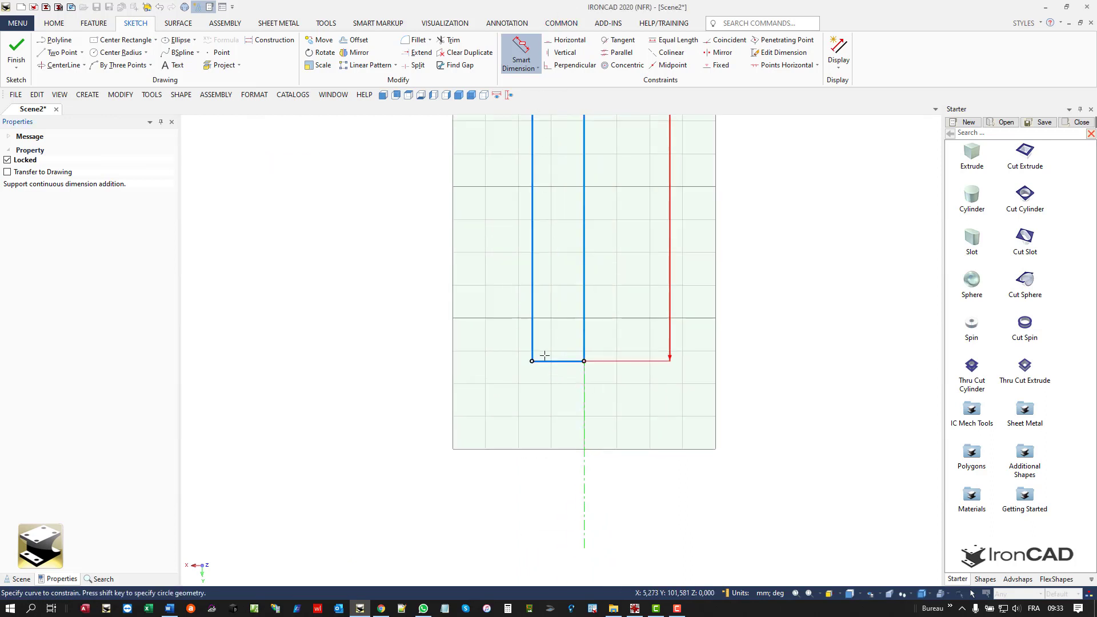
left_click(537, 361)
left_click(537, 411)
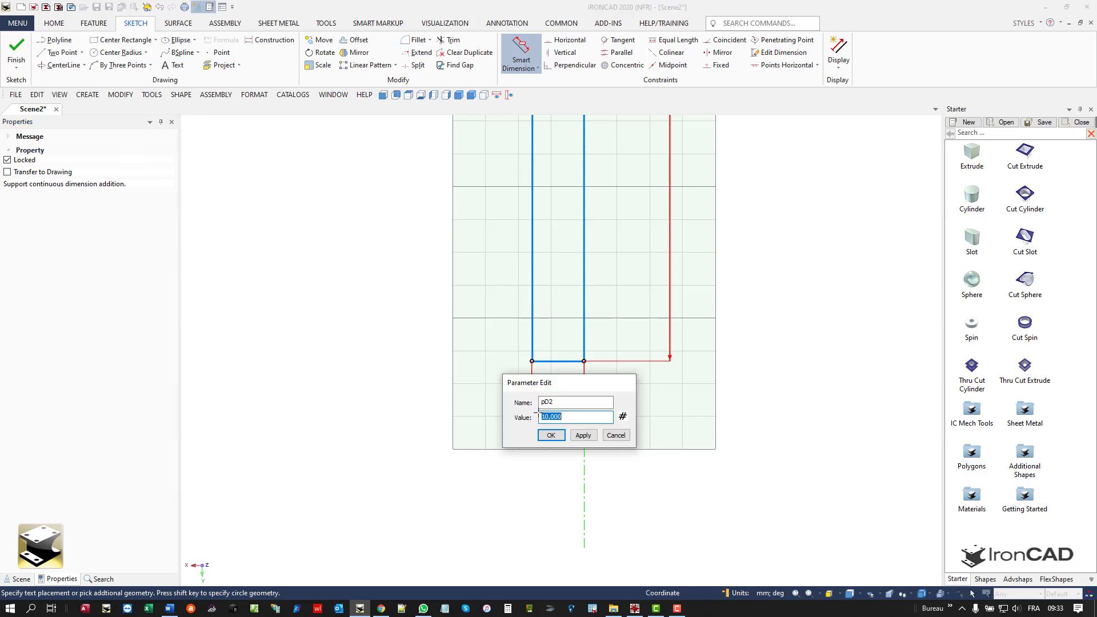
left_click(563, 432)
- Offset the whole profile inward by 1 mm as one copy with an offset constraint, and finish the sketch
left_click_drag(495, 140, 664, 571)
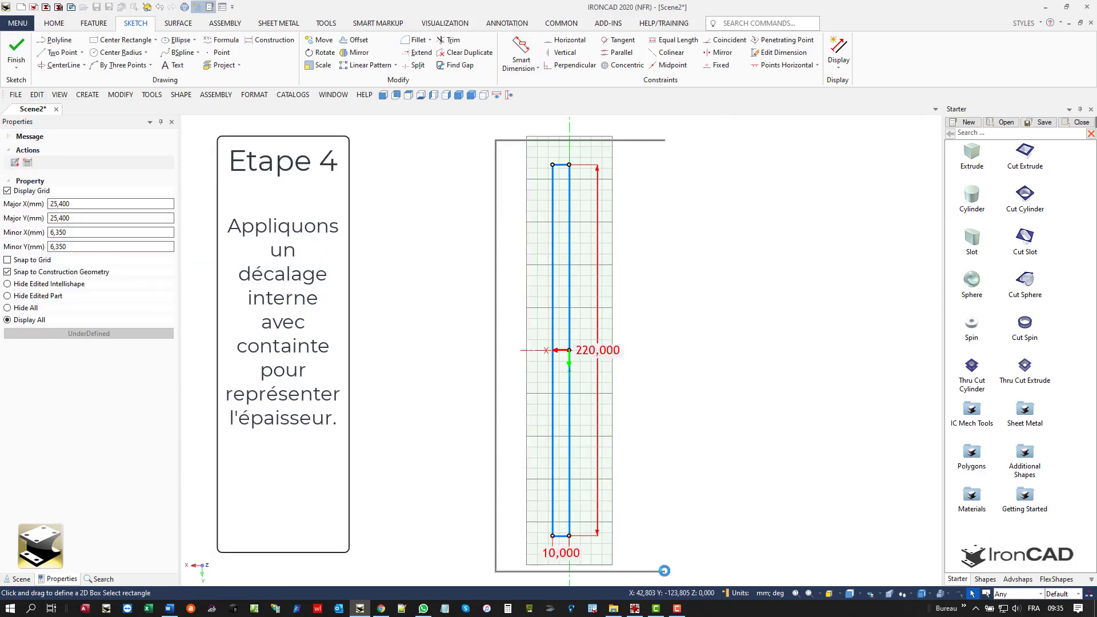
left_click(65, 162)
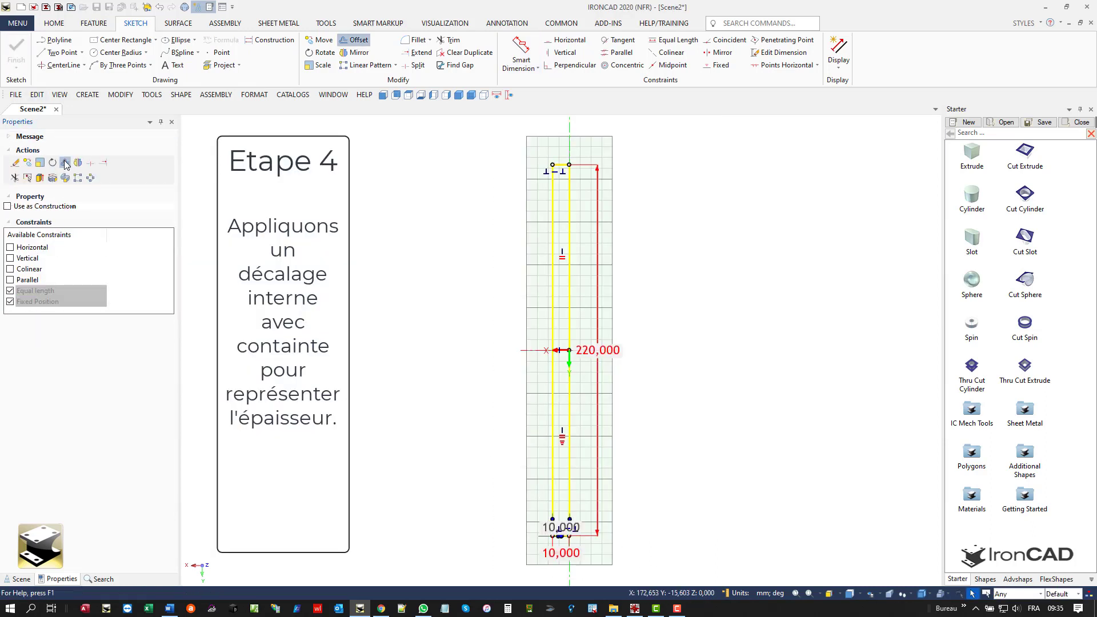
left_click(8, 313)
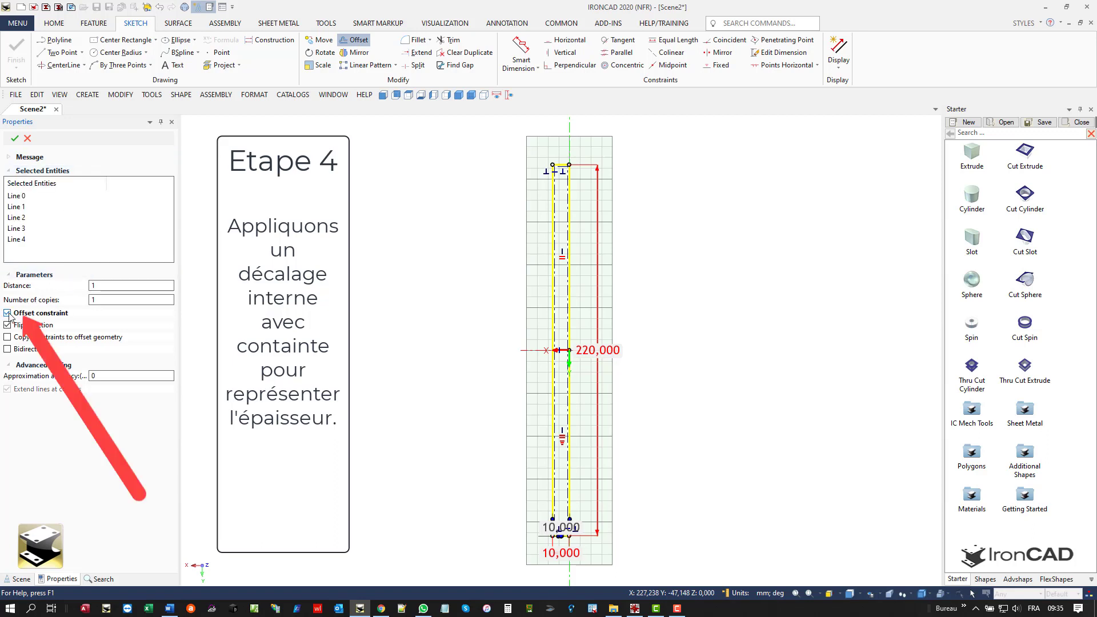
left_click(15, 138)
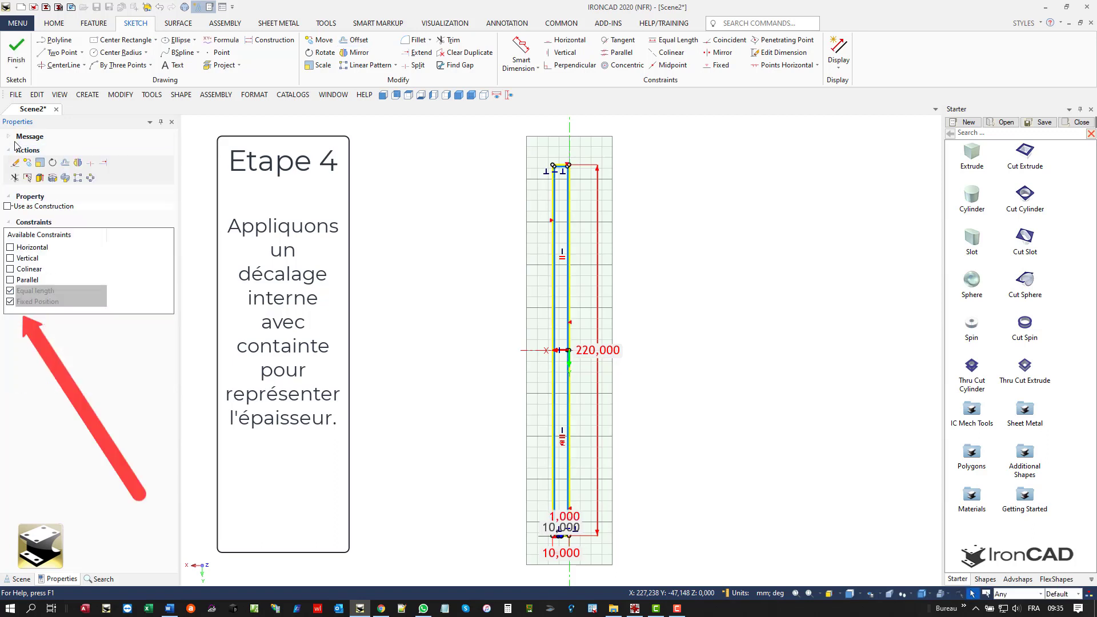
left_click(16, 51)
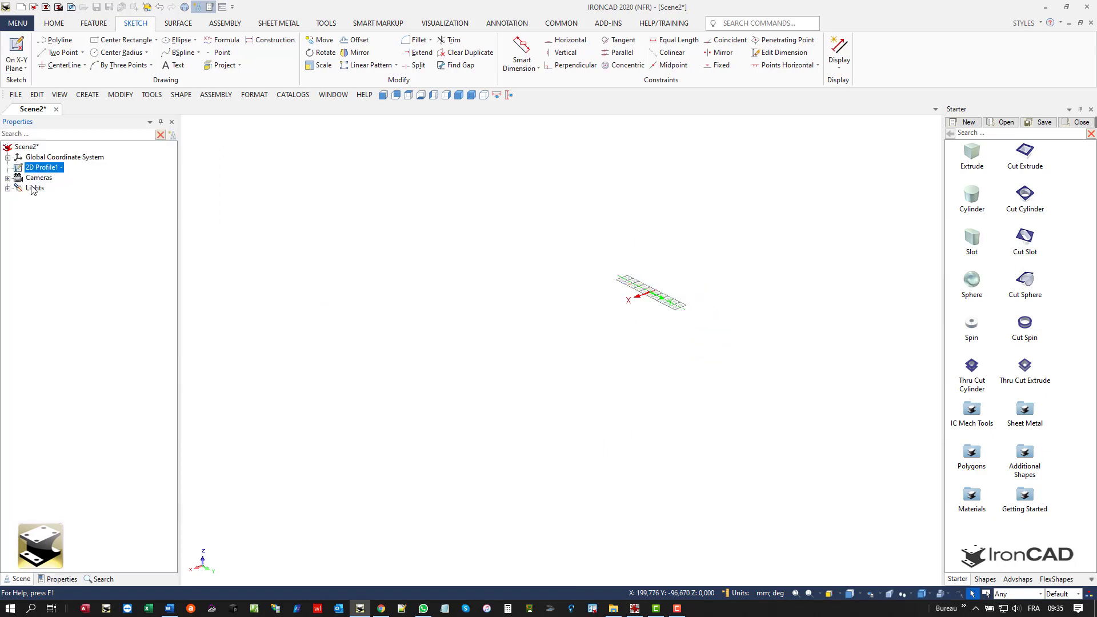
- In the 2D profile's parameter table, rename the height parameter As, the width Ws and the thickness Ths
right_click(36, 169)
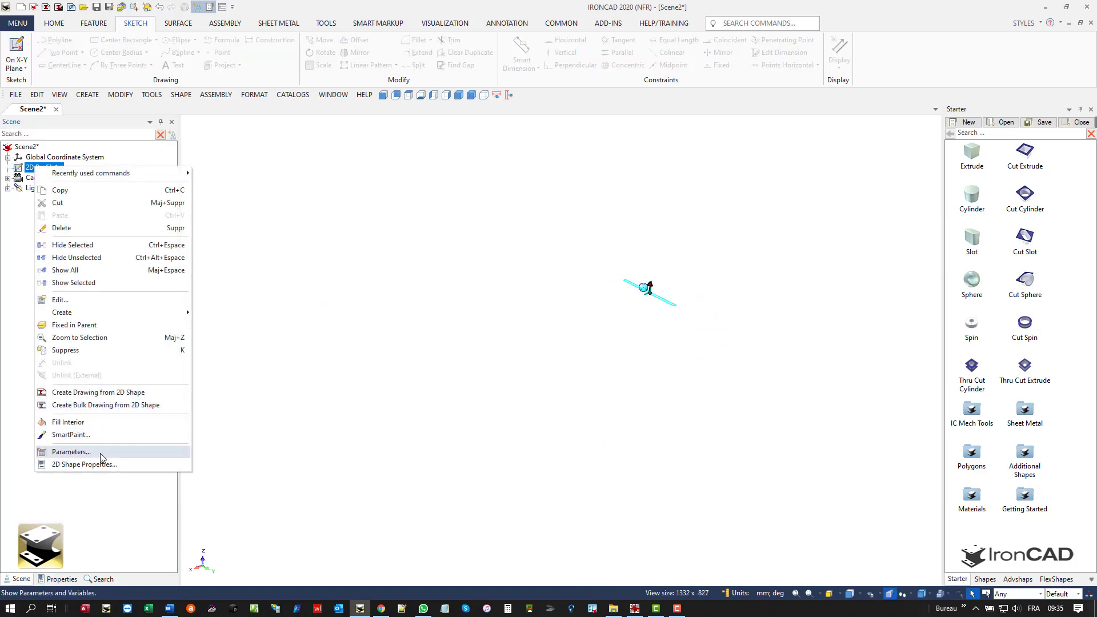
left_click(100, 453)
left_click_drag(353, 13, 579, 135)
double_click(504, 204)
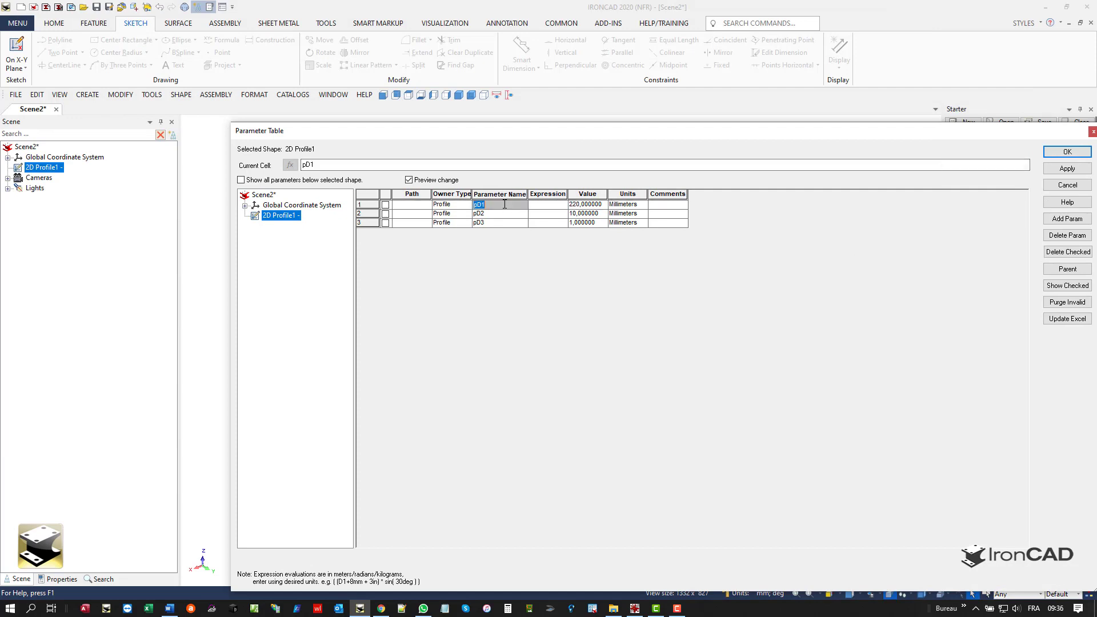
type("As")
double_click(499, 213)
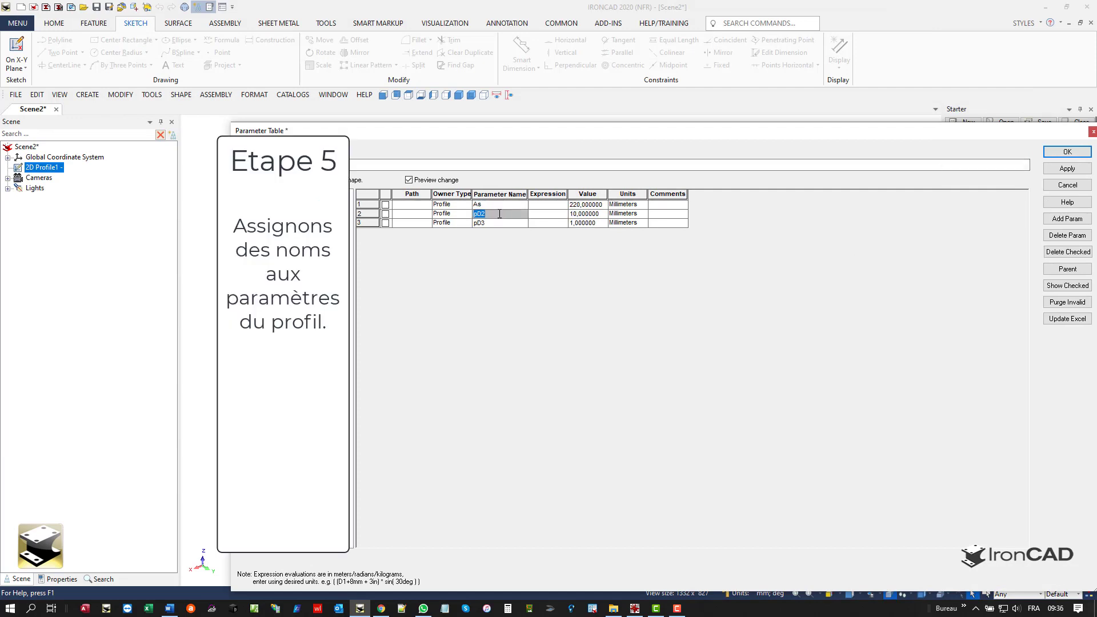
double_click(498, 223)
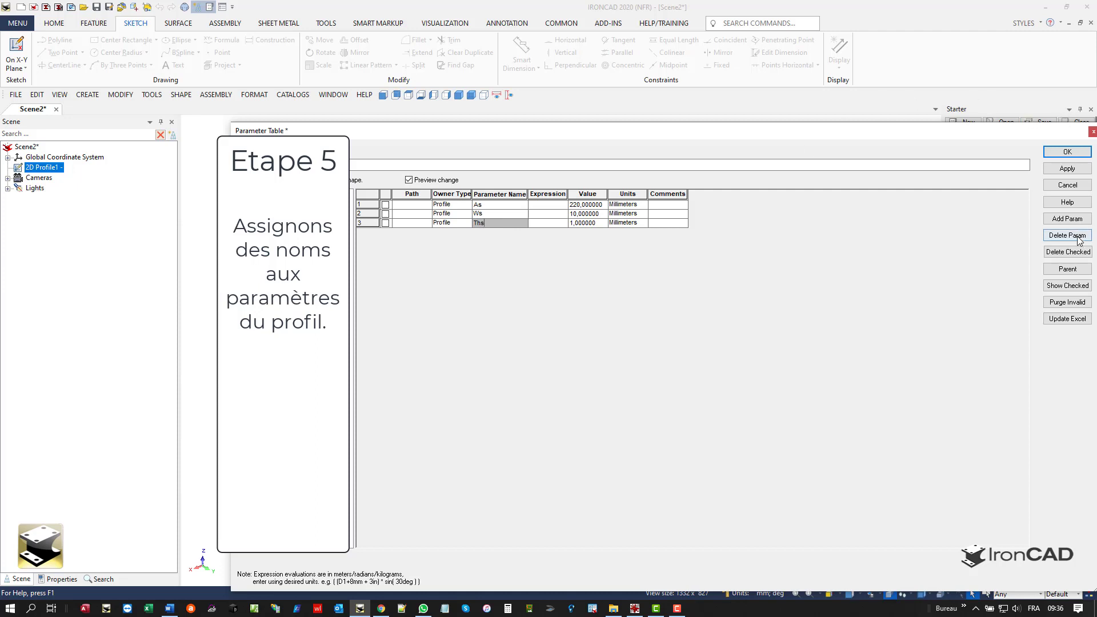
- Apply the renamed profile parameters and close the parameter table
left_click(1068, 169)
left_click(1067, 153)
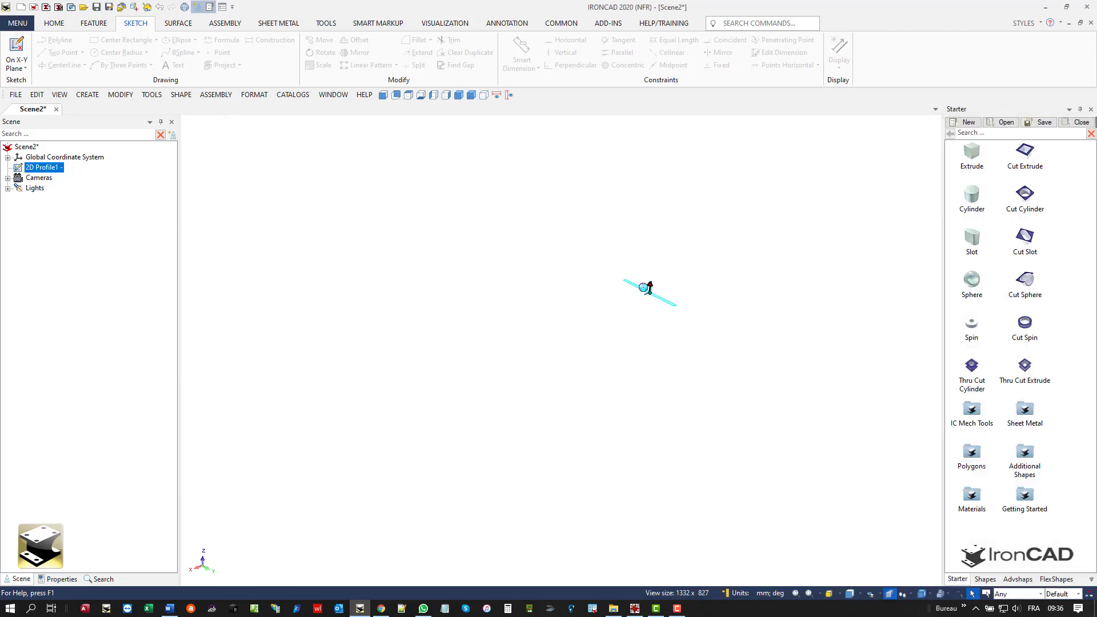
- Extrude the 2D profile 800 mm with added material to form the solid side profile
left_click(94, 23)
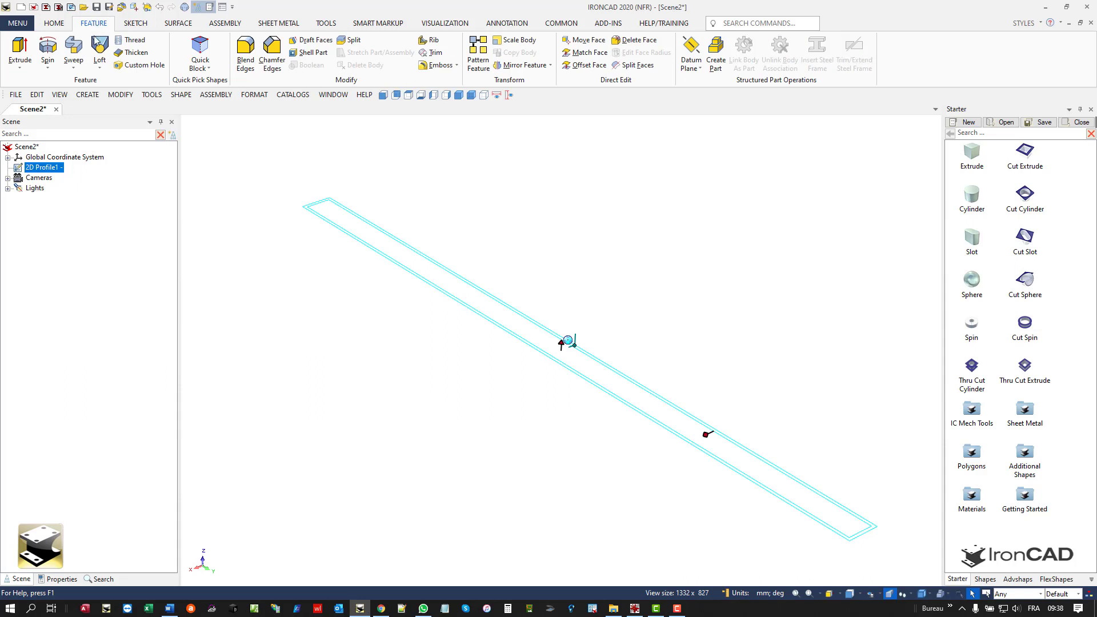
left_click(19, 67)
left_click(25, 85)
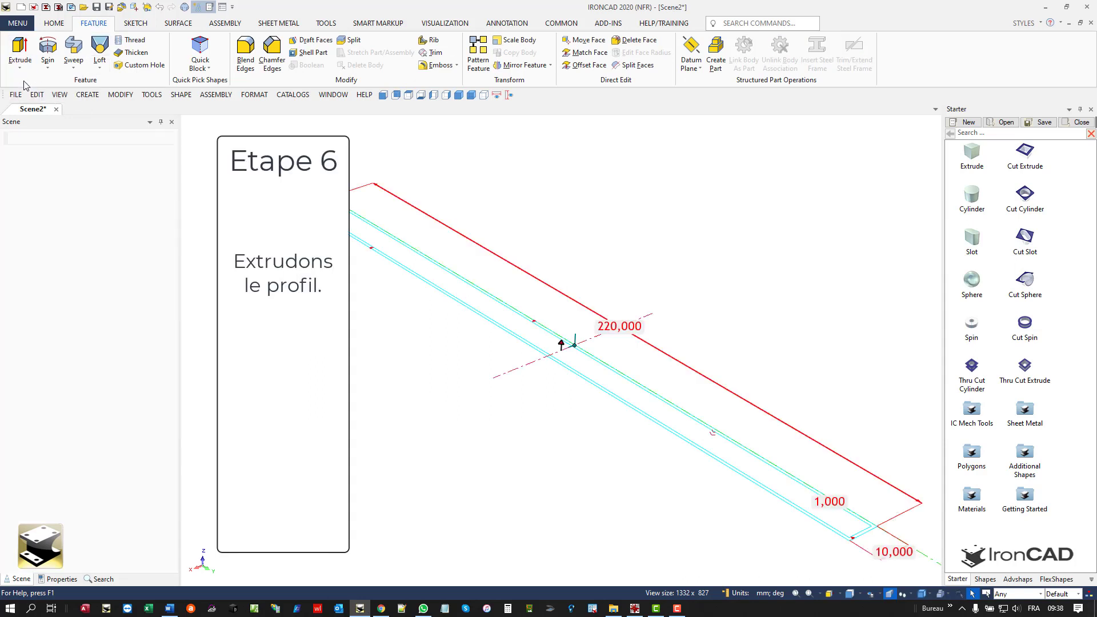
left_click(25, 266)
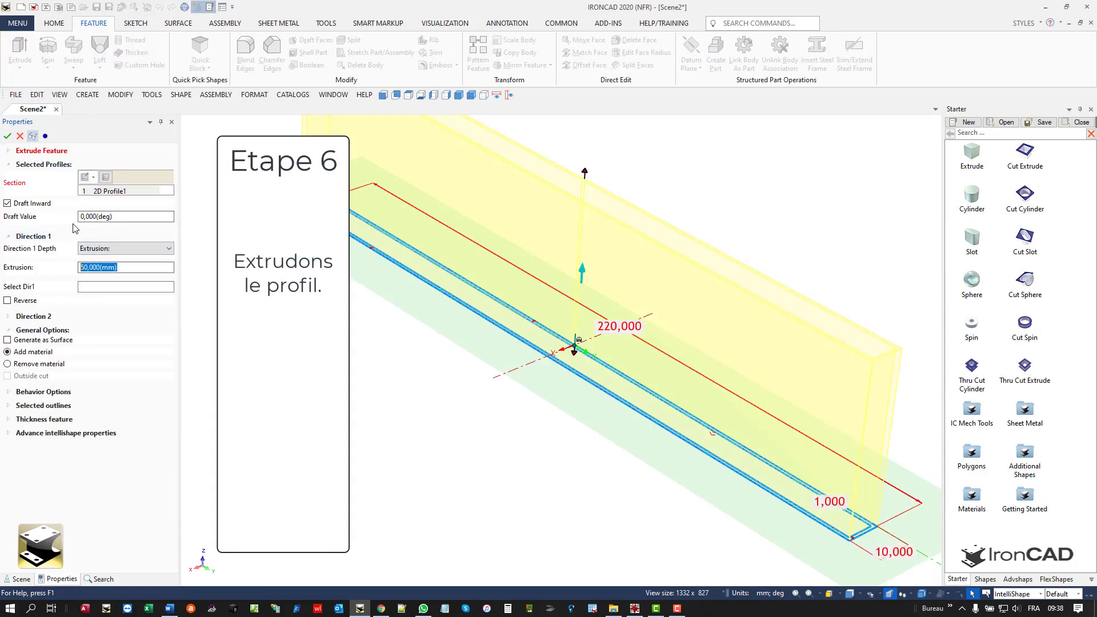
type("800")
key("Return")
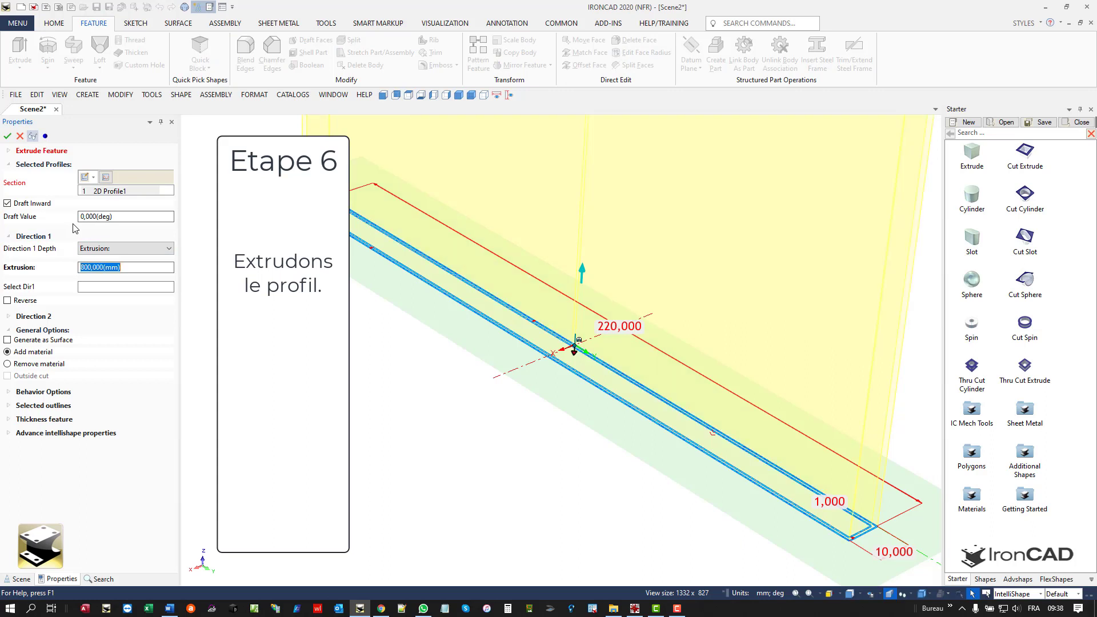
left_click(8, 137)
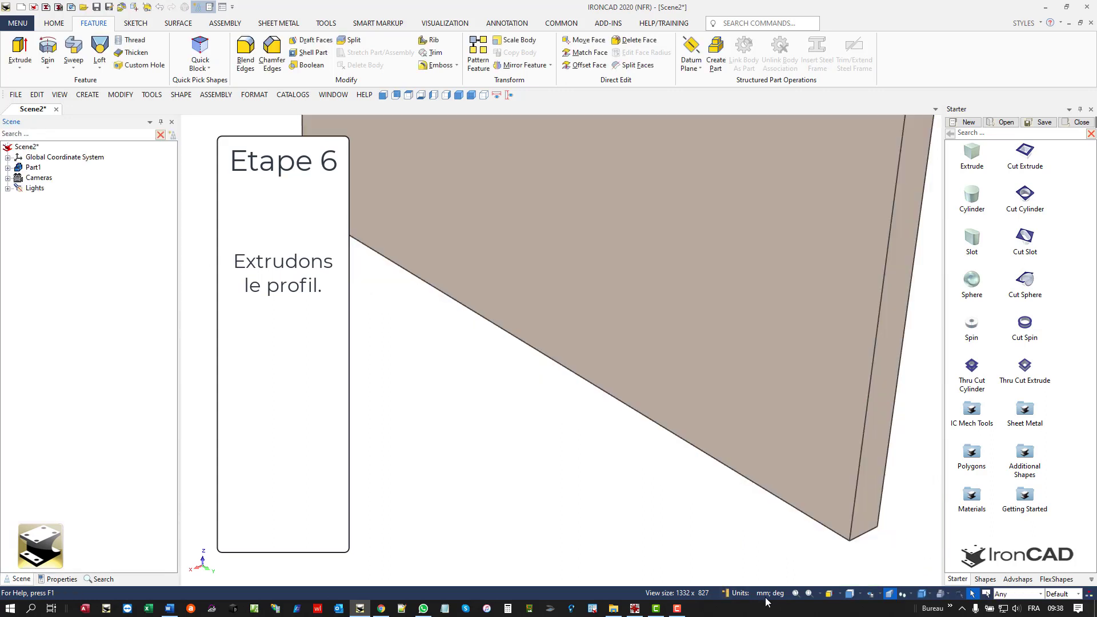
key("F8")
middle_click_drag(711, 411, 571, 386)
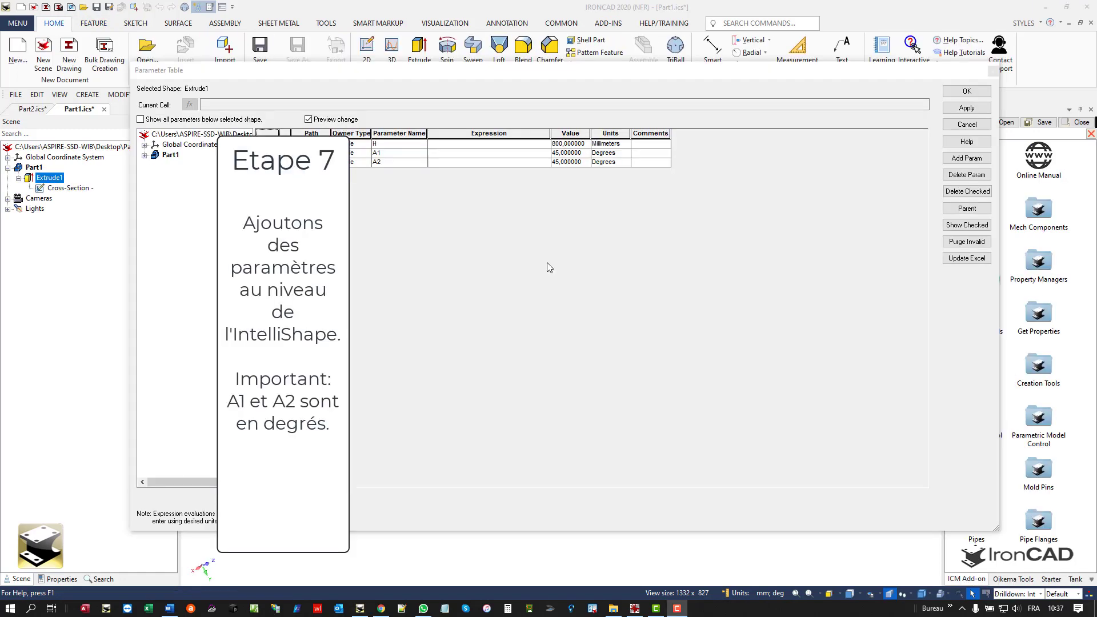
- Check the parameter names H, A1 and A2 of the extrusion in its parameter table
left_click(409, 151)
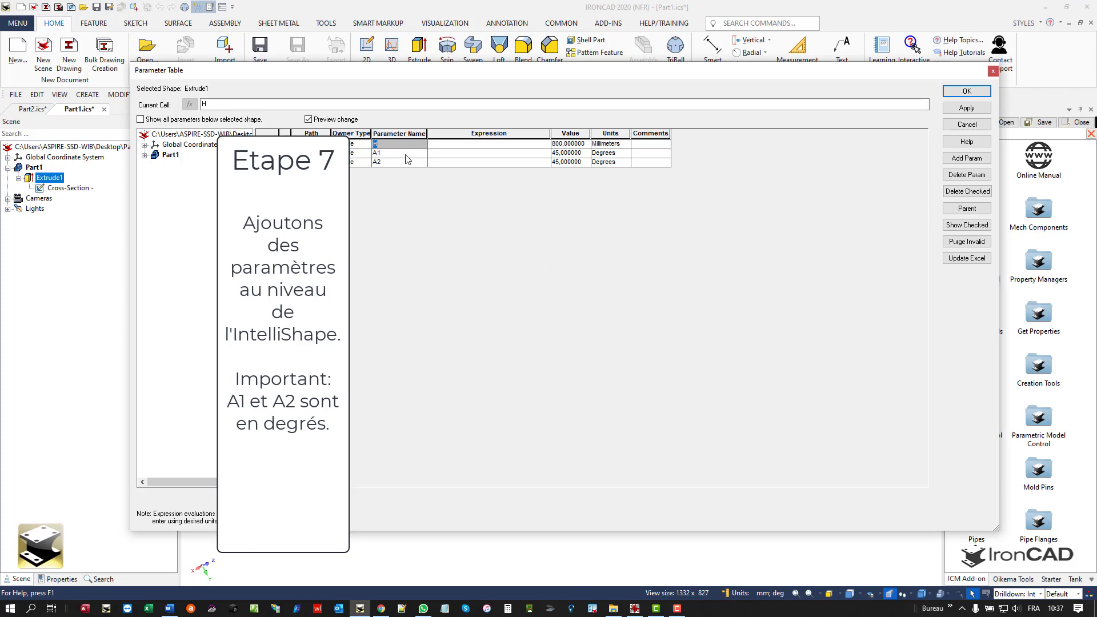
left_click(404, 154)
left_click(404, 164)
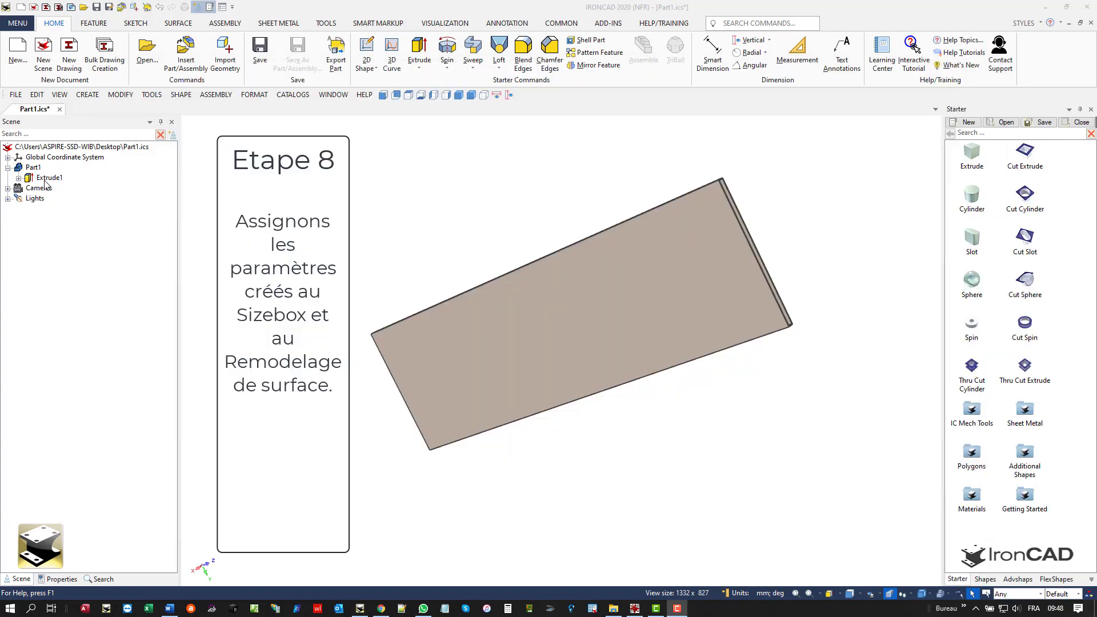
- In the extrusion's IntelliShape properties, show the sizebox formulas and drive the height with parameter H
left_click(50, 177)
right_click(49, 178)
left_click(87, 428)
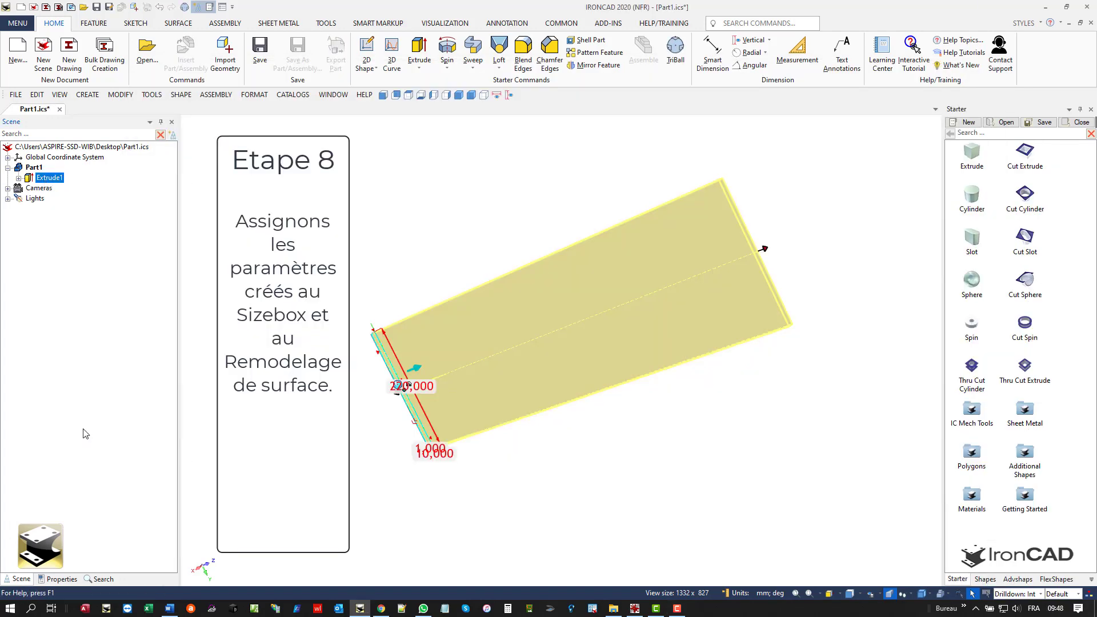
left_click(391, 211)
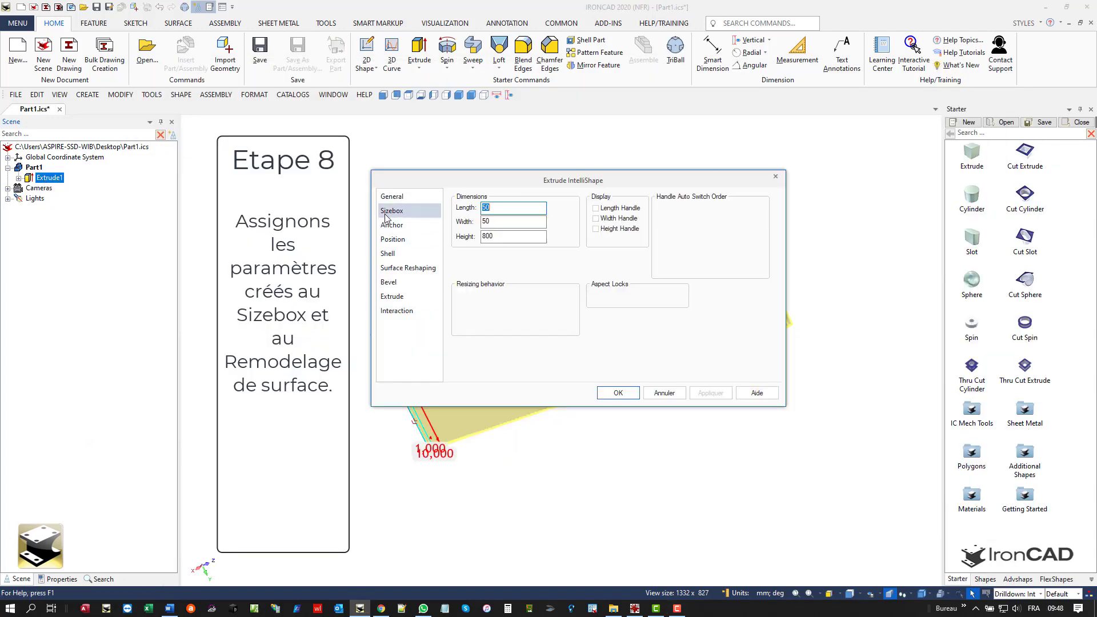
left_click(456, 345)
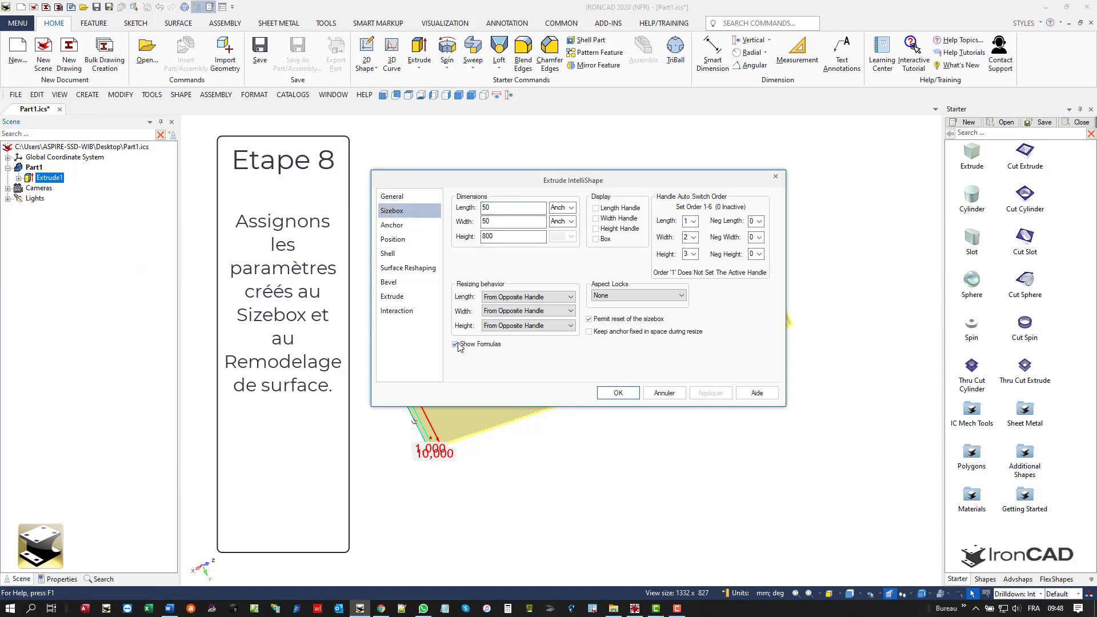
double_click(496, 236)
type("H")
left_click(710, 393)
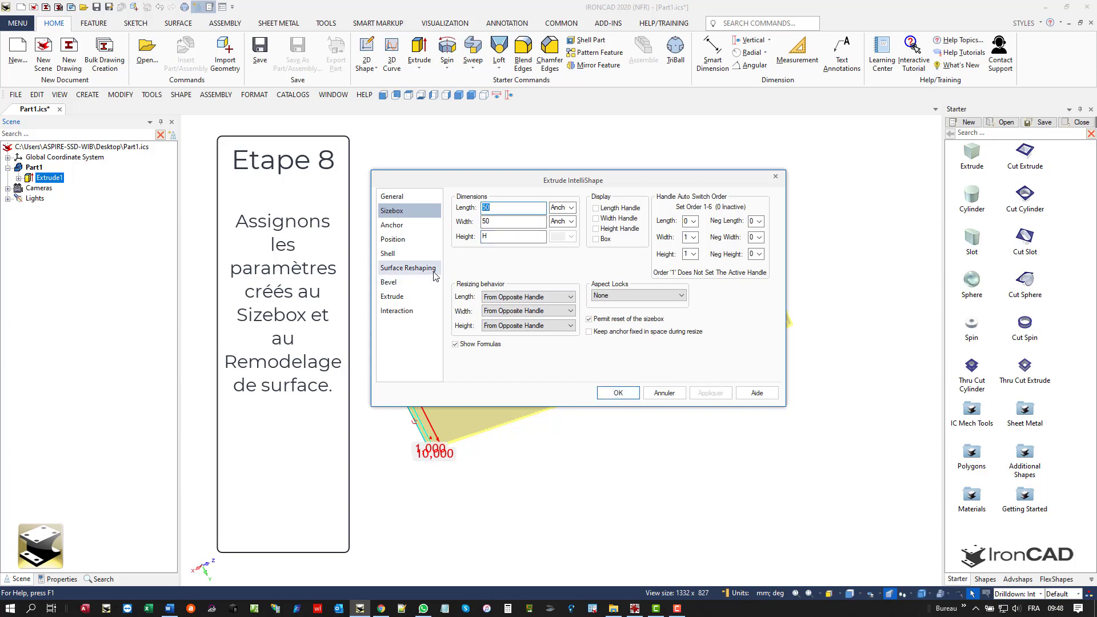
- Reshape the extrusion's start section as a taper beginning at the extremum point, with formulas shown, and set its tilt angle
left_click(408, 268)
left_click(566, 272)
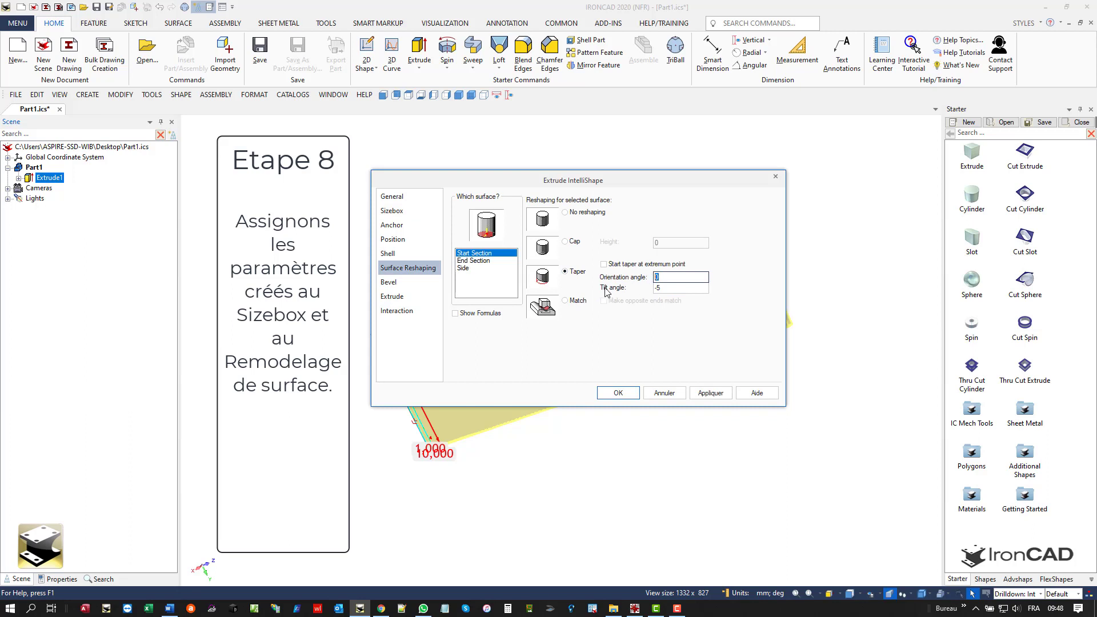
left_click(457, 313)
left_click(663, 288)
left_click(604, 265)
- Reshape the end section as a taper from the extremum point with a 270 orientation angle, set its tilt angle, and confirm the properties
left_click(469, 261)
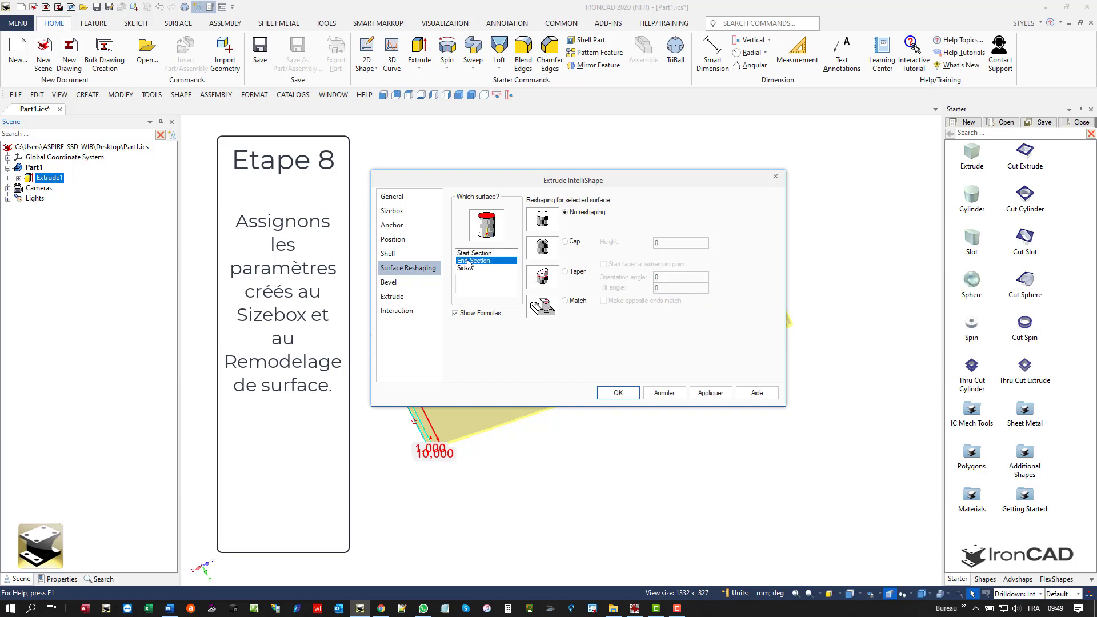
left_click(565, 272)
left_click(604, 264)
key("Tab")
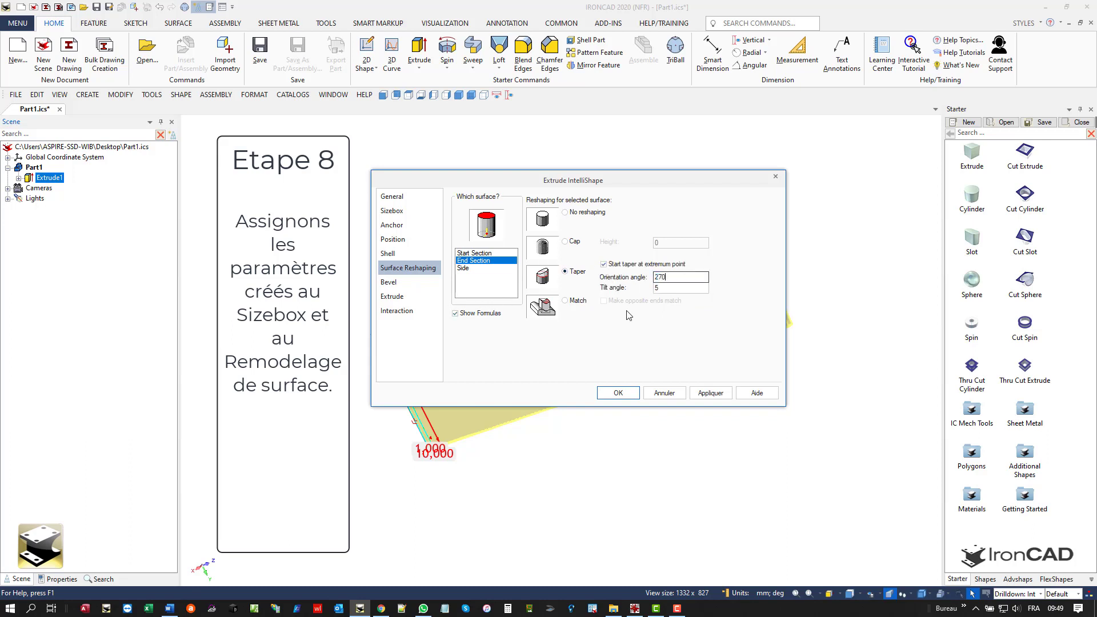
key("Tab")
left_click(713, 394)
left_click(617, 393)
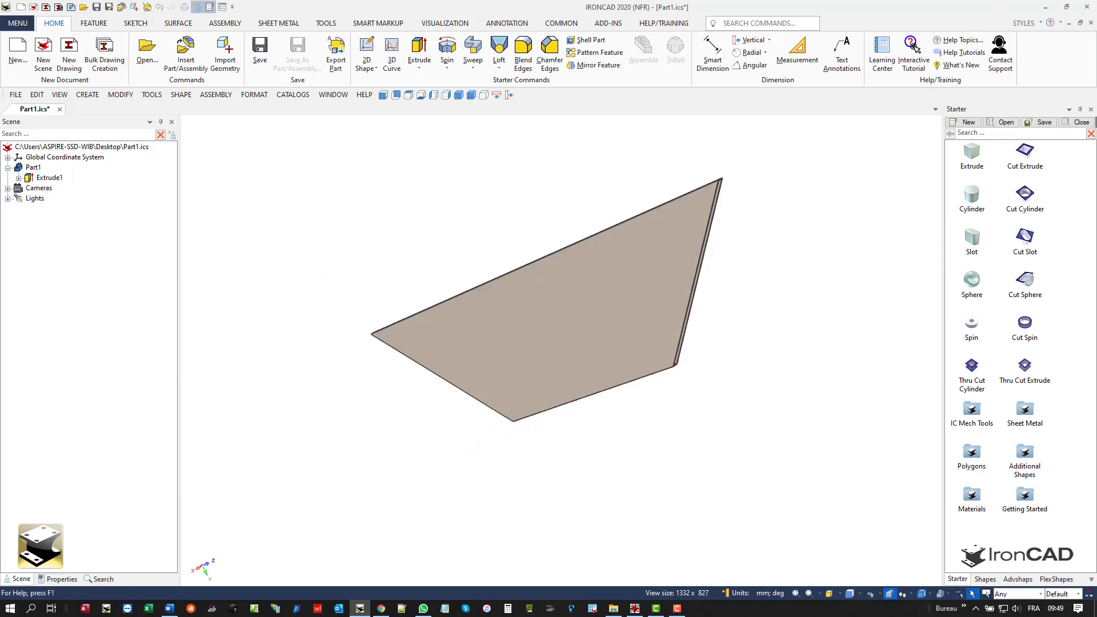
- In Part1's parameter table, add a user-defined Length parameter with a value of 800 mm
left_click(33, 168)
right_click(33, 170)
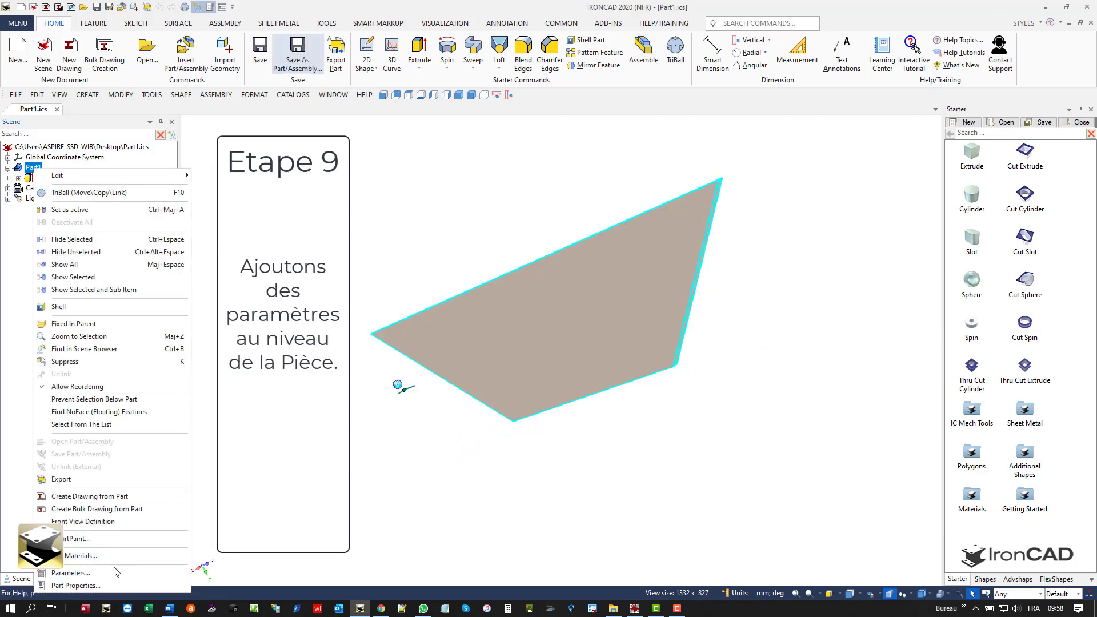
left_click(115, 573)
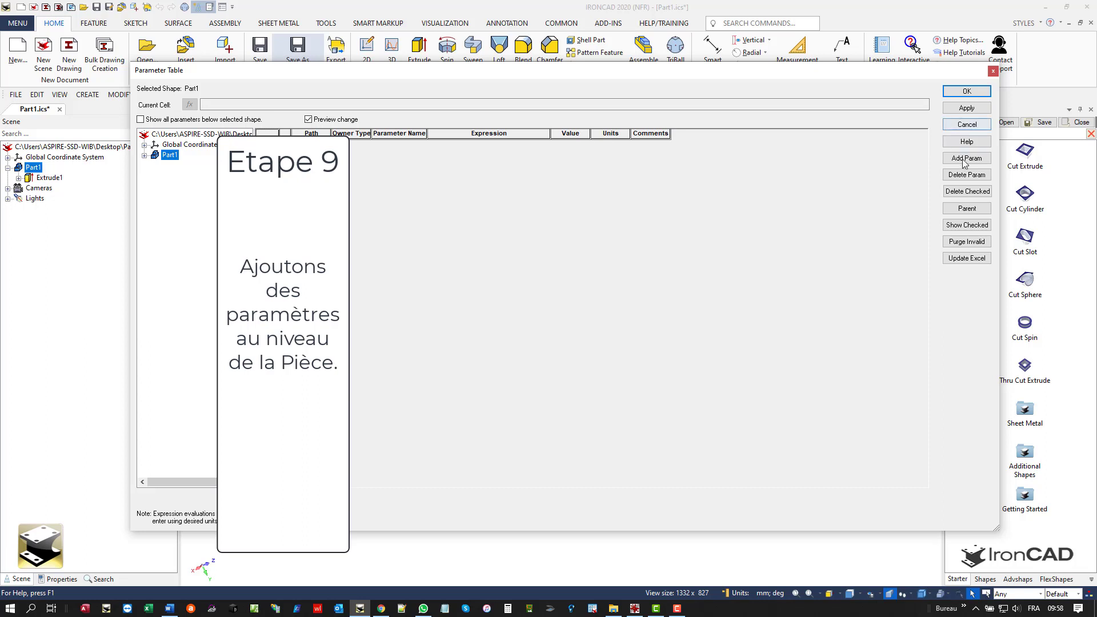
left_click(965, 158)
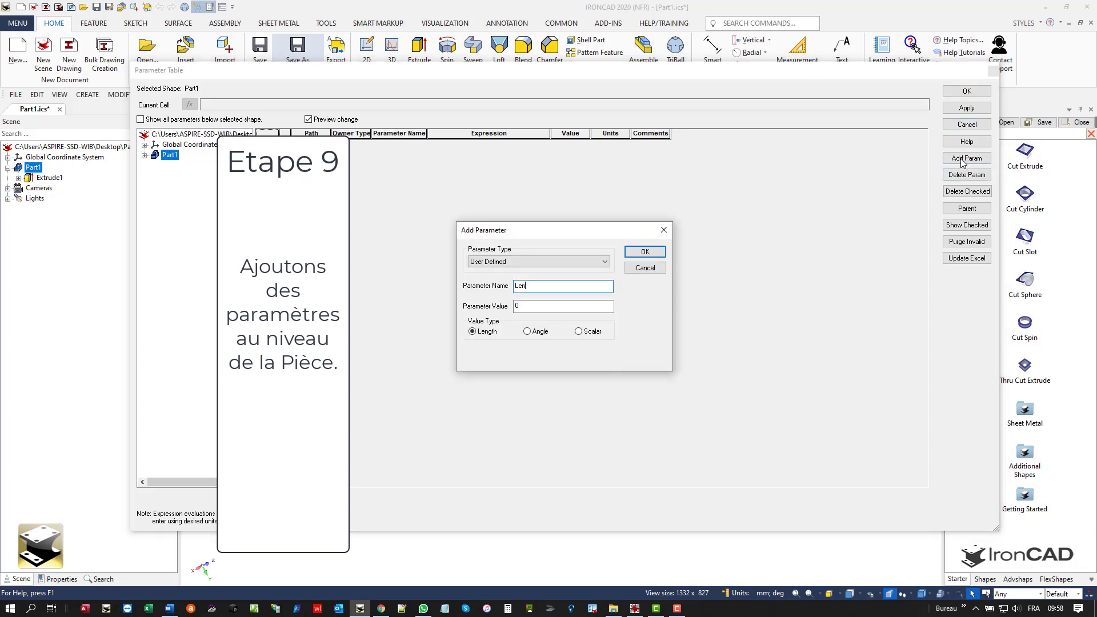
key("Tab")
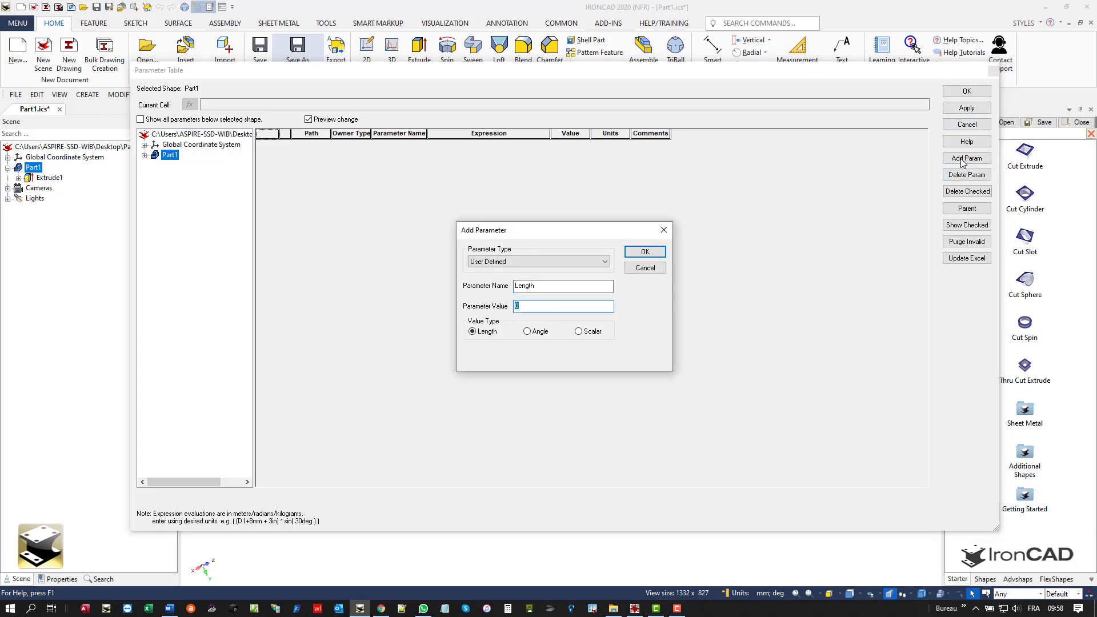
key("Return")
- Add the length-type part parameters Width with a value of 10 mm and Height with a value of 220 mm
left_click(966, 158)
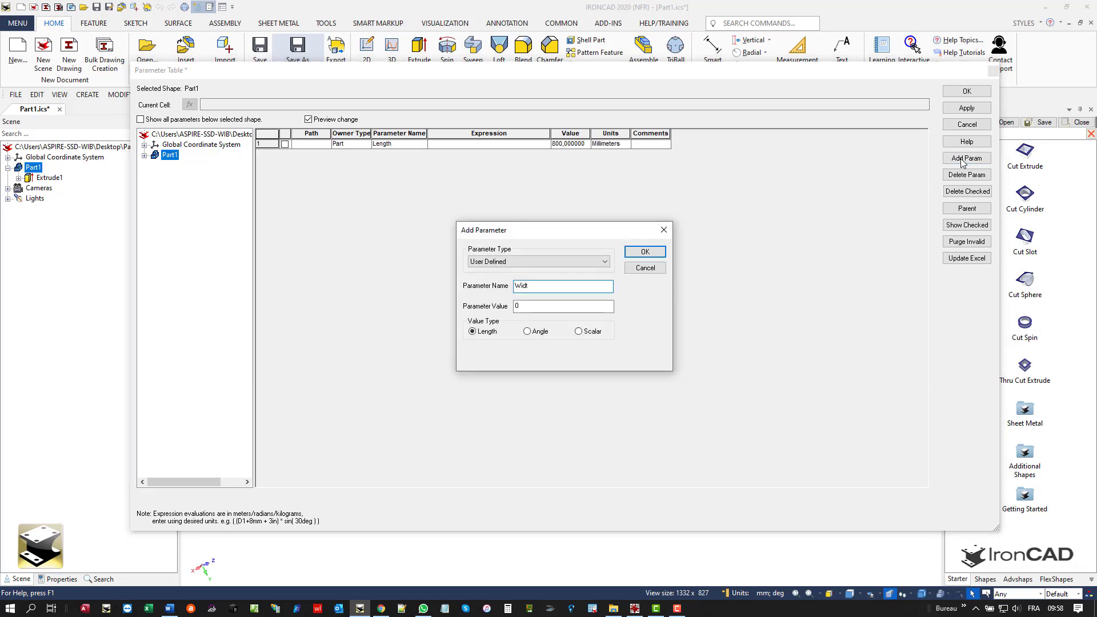
key("Return")
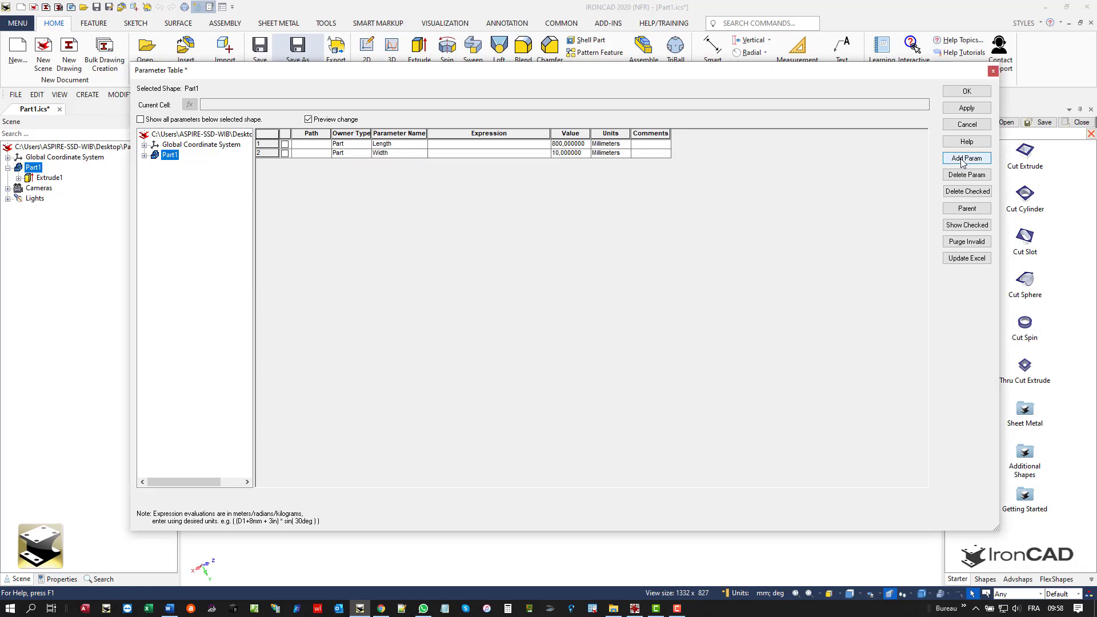
left_click(966, 158)
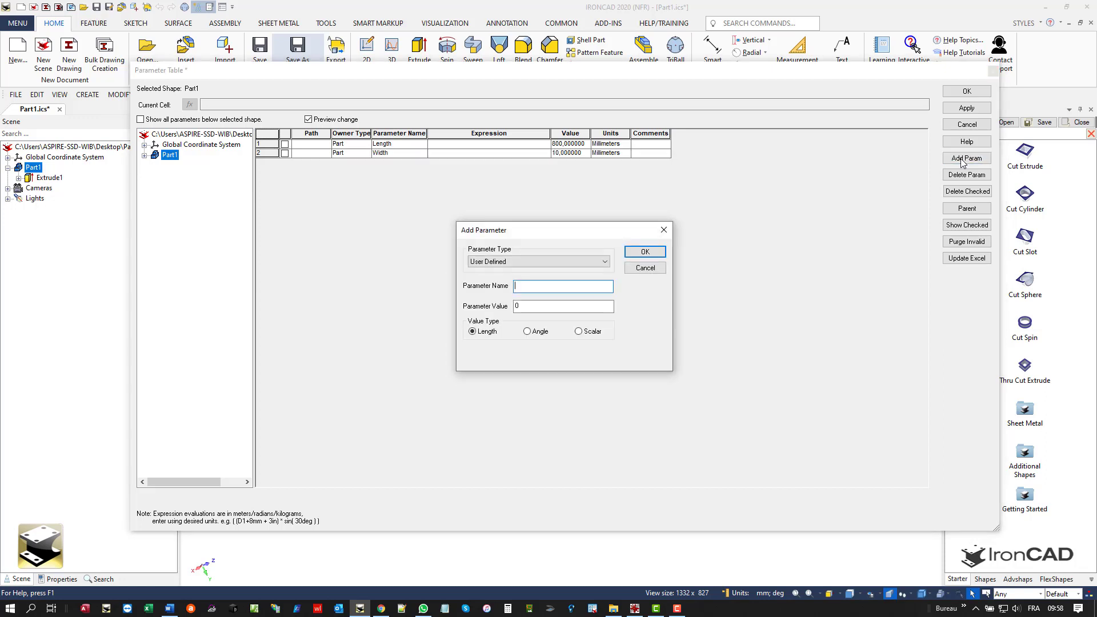
key("Tab")
key("Return")
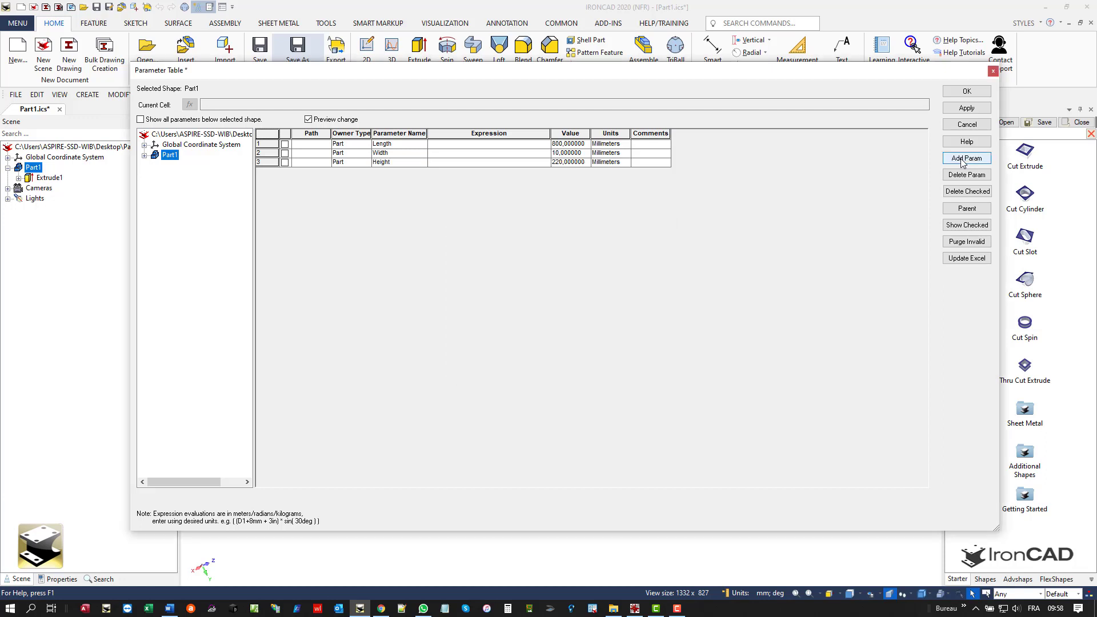
- Add an angle-type Angle parameter of 45 degrees and a Thickness parameter of 1 mm to the part, and confirm the table
left_click(965, 159)
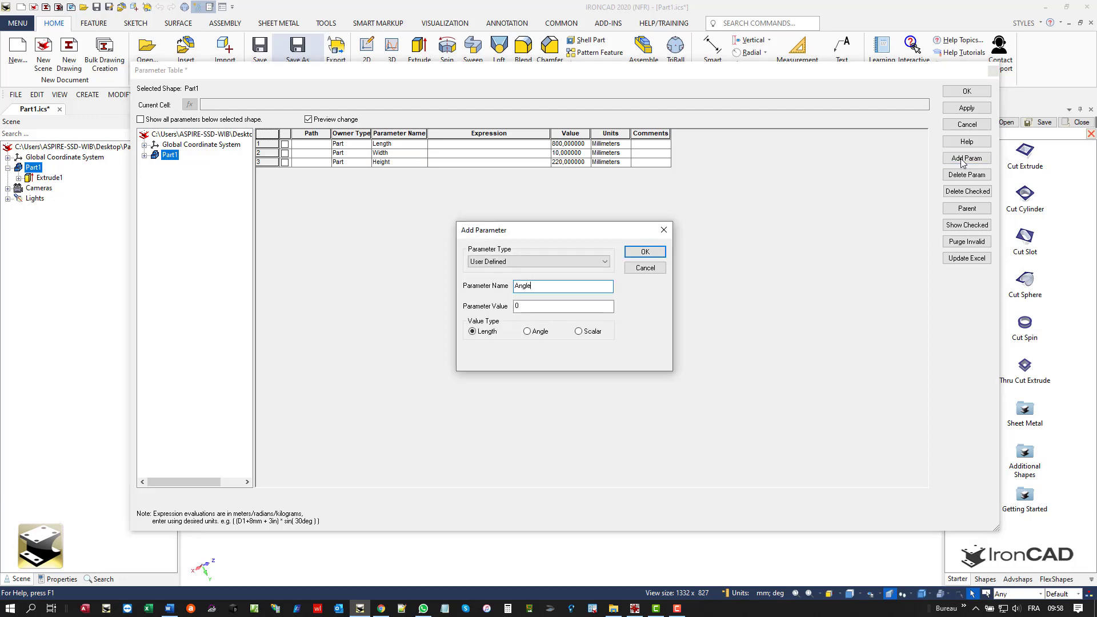
left_click(526, 331)
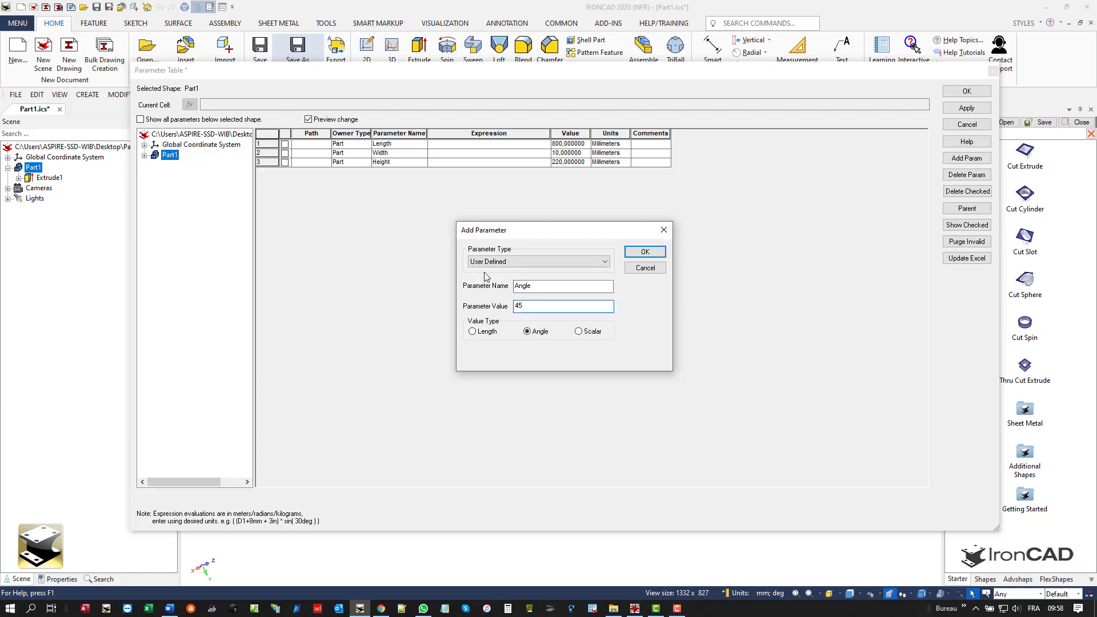
key("Return")
left_click(947, 159)
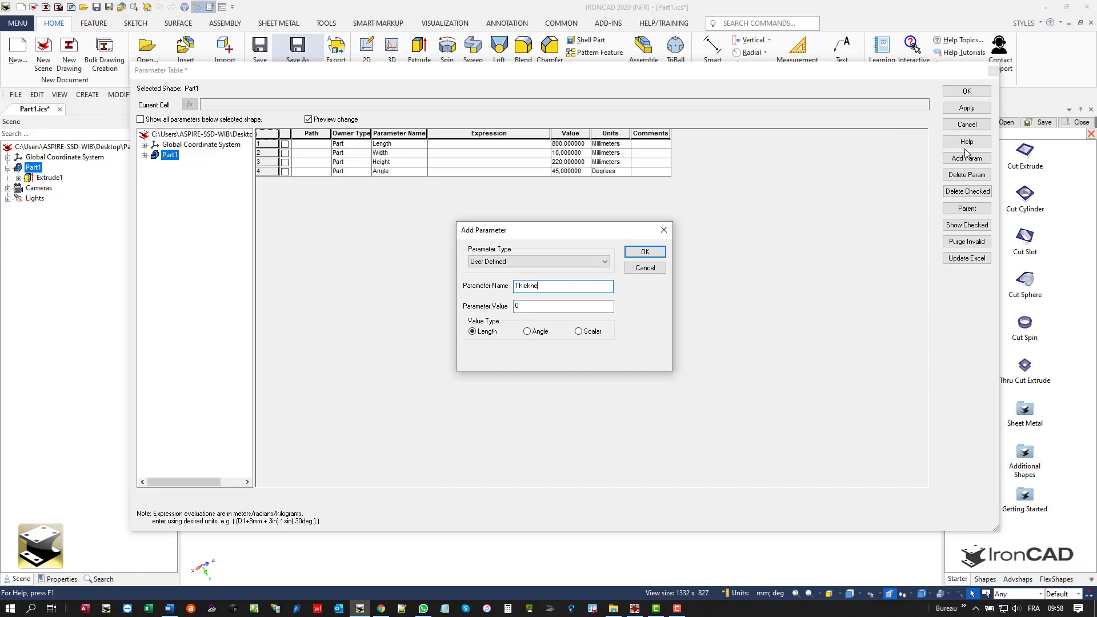
key("Tab")
left_click(641, 254)
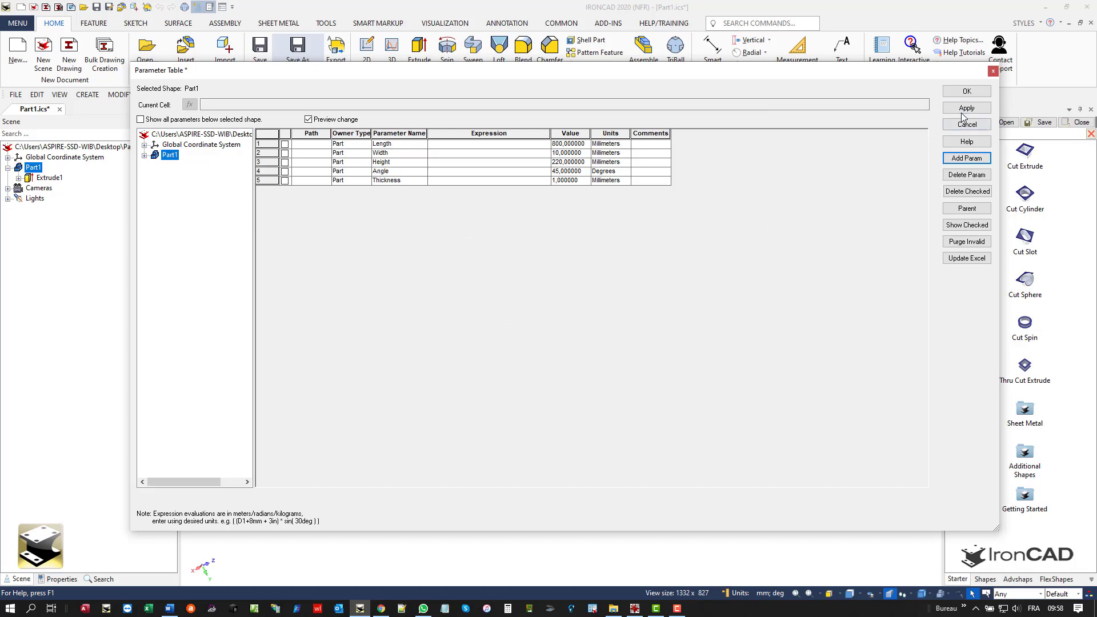
left_click(967, 91)
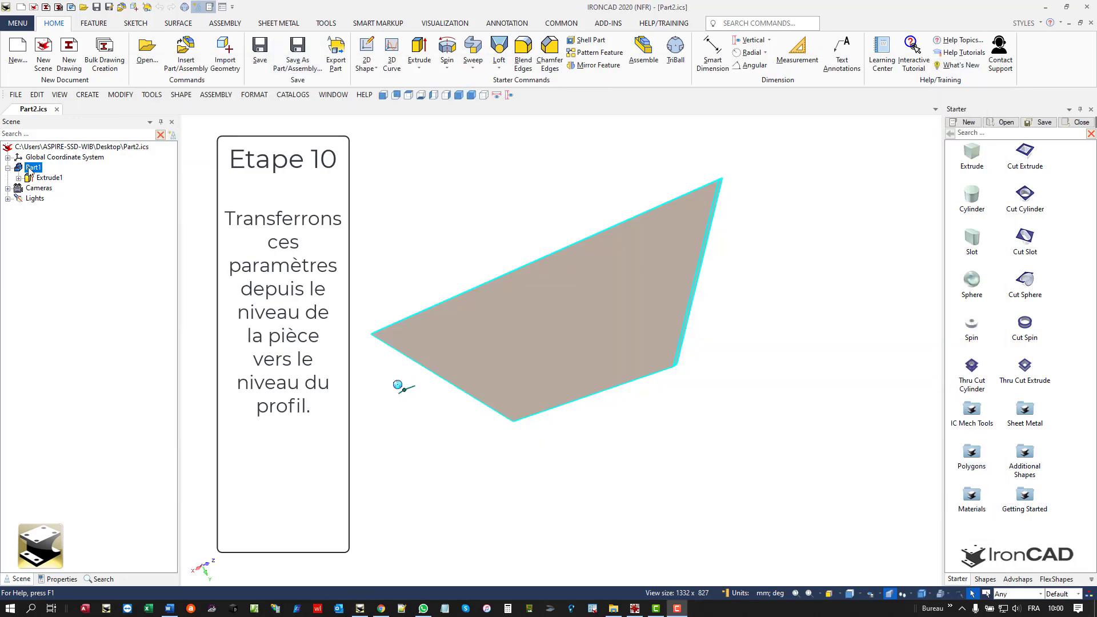
- In Part1's parameter table, show all parameters below the part and set the expression of profile parameter Ths to Thickness
right_click(28, 166)
left_click(105, 423)
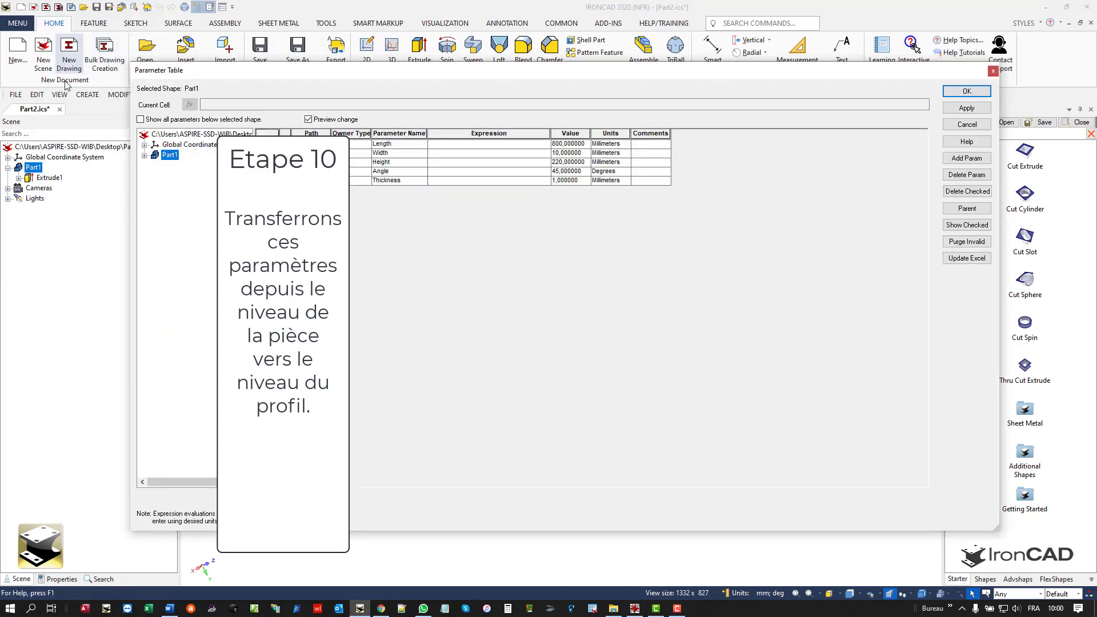
left_click(140, 119)
left_click(476, 236)
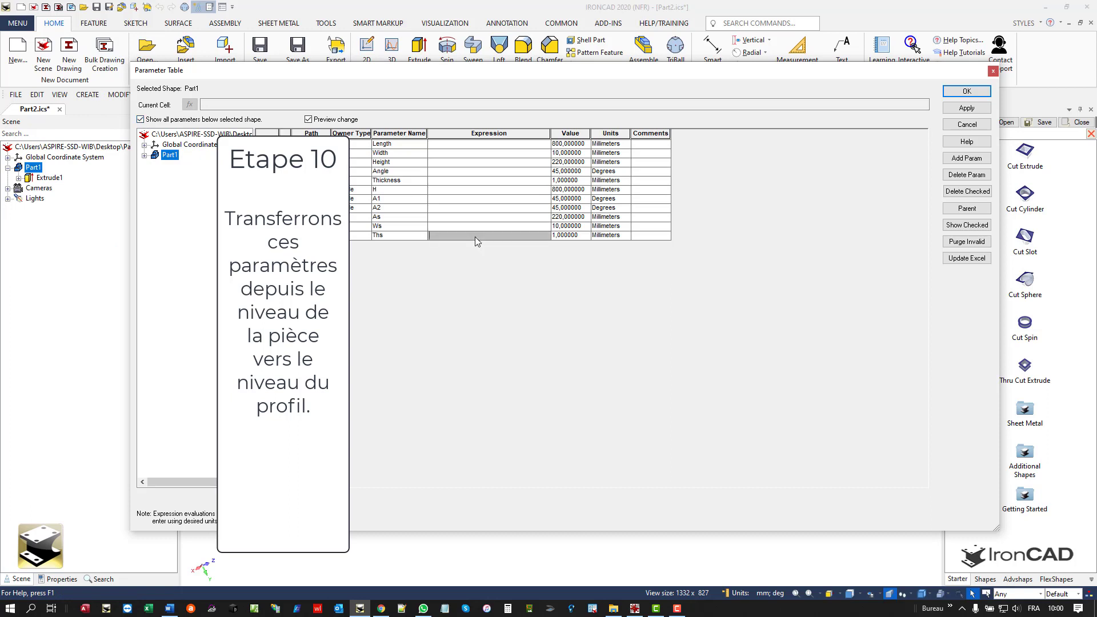
type("ckness")
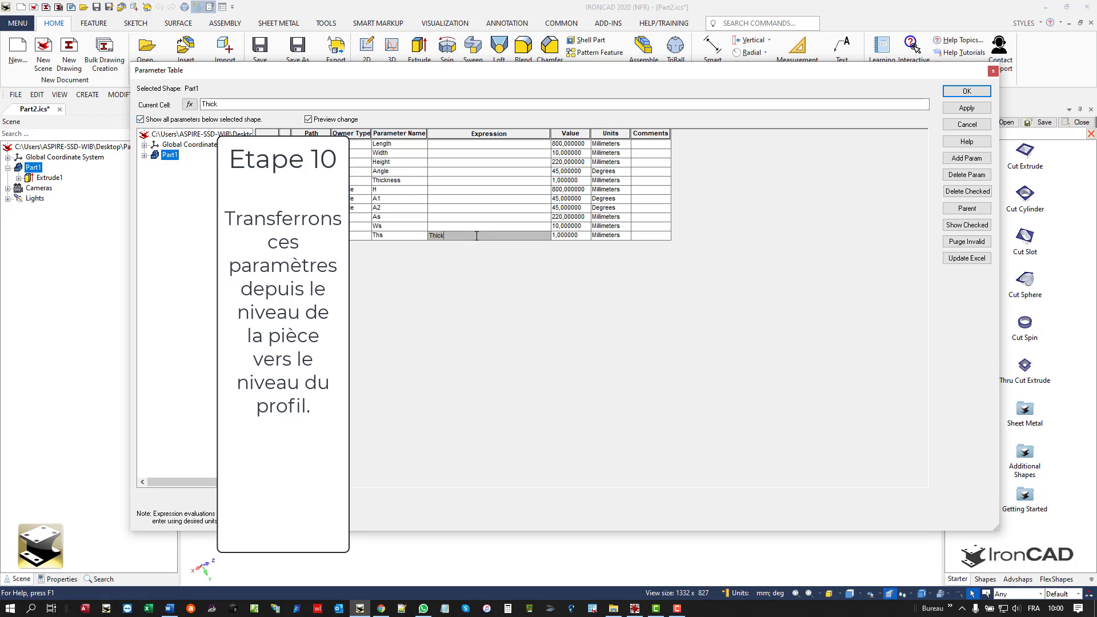
- Drive the extrusion's cut angles with expressions: A1 as Angle and A2 as (90 deg - Angle)
left_click(445, 200)
type("Angle")
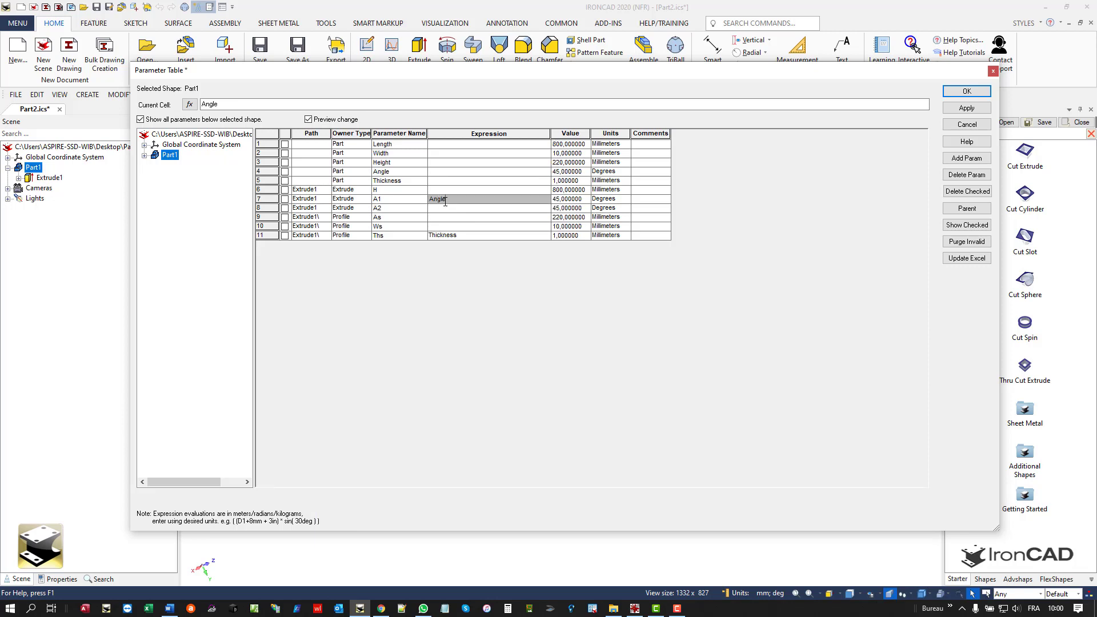
left_click(435, 209)
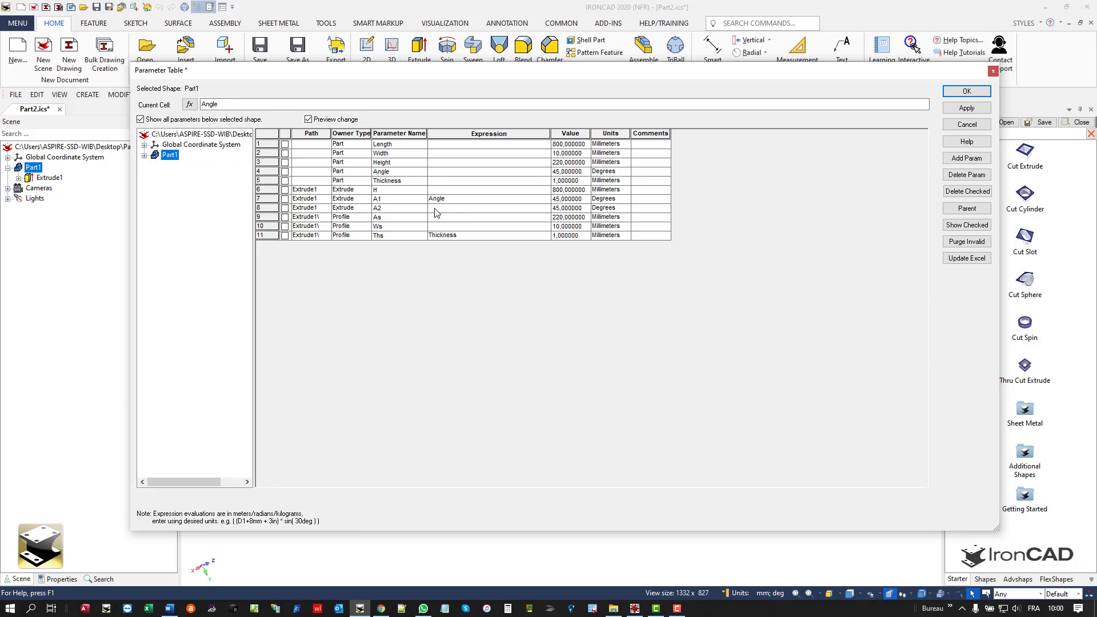
type("90 deg")
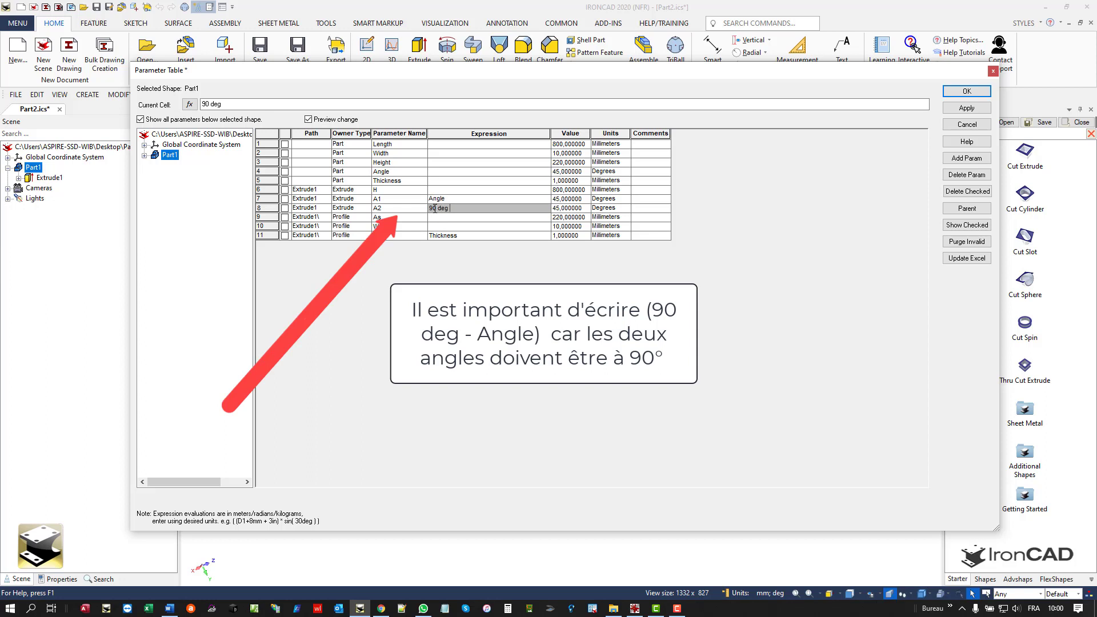
type(" - Angle")
key("Tab")
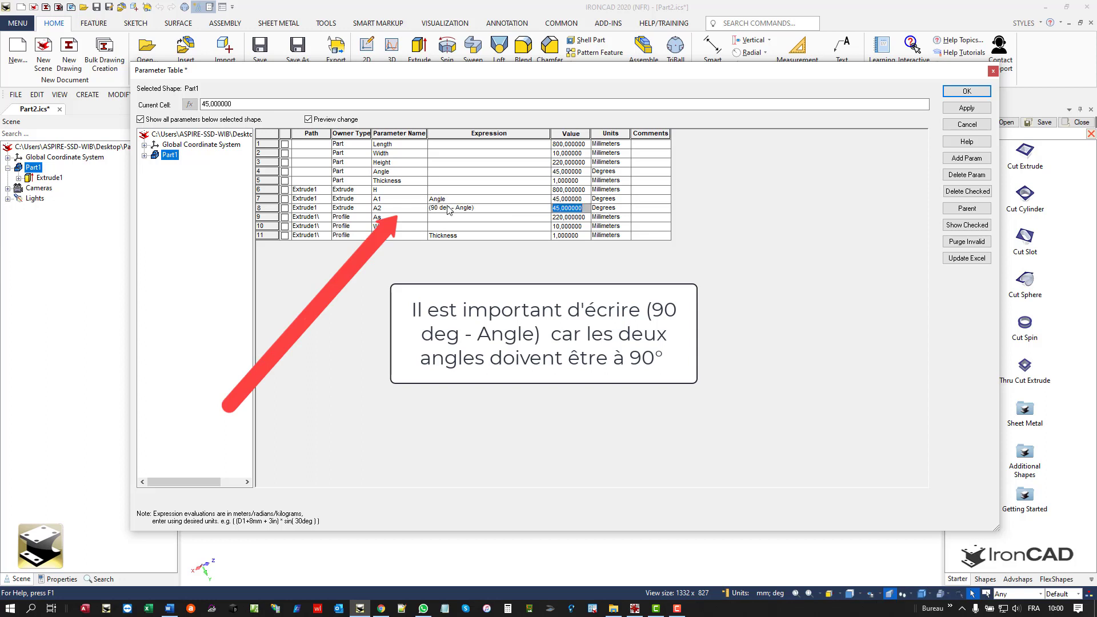
- Set the expression of the extrusion's H parameter to Length and the profile's Ws parameter to Width
left_click(442, 189)
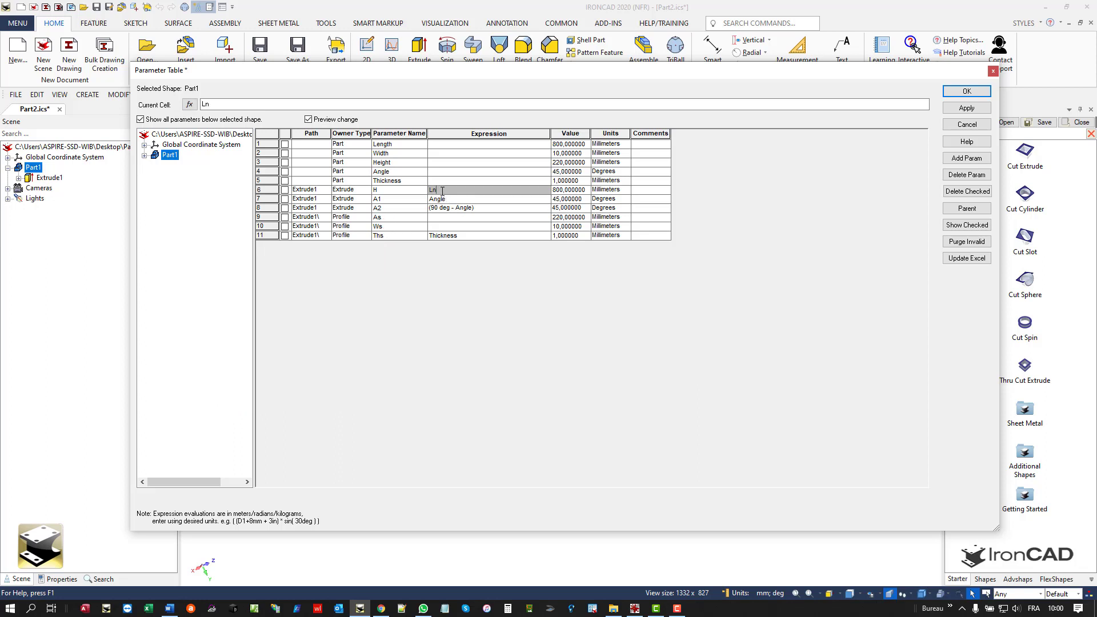
type("Length")
left_click(442, 227)
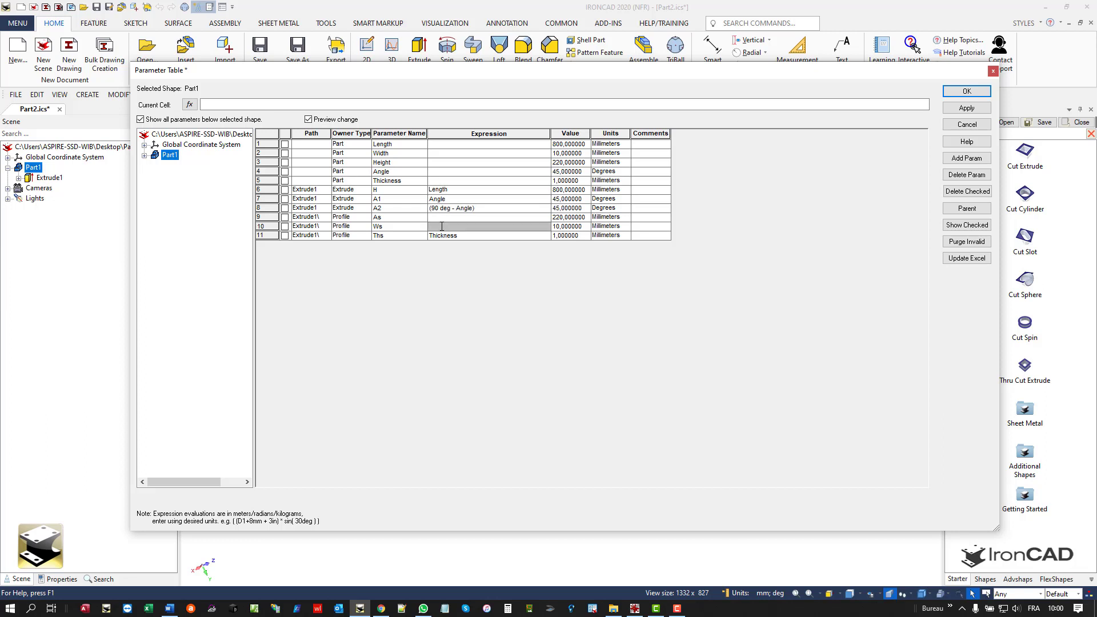
type("Width")
- Set the expression of the profile's As parameter to Height and confirm the parameter table
left_click(436, 218)
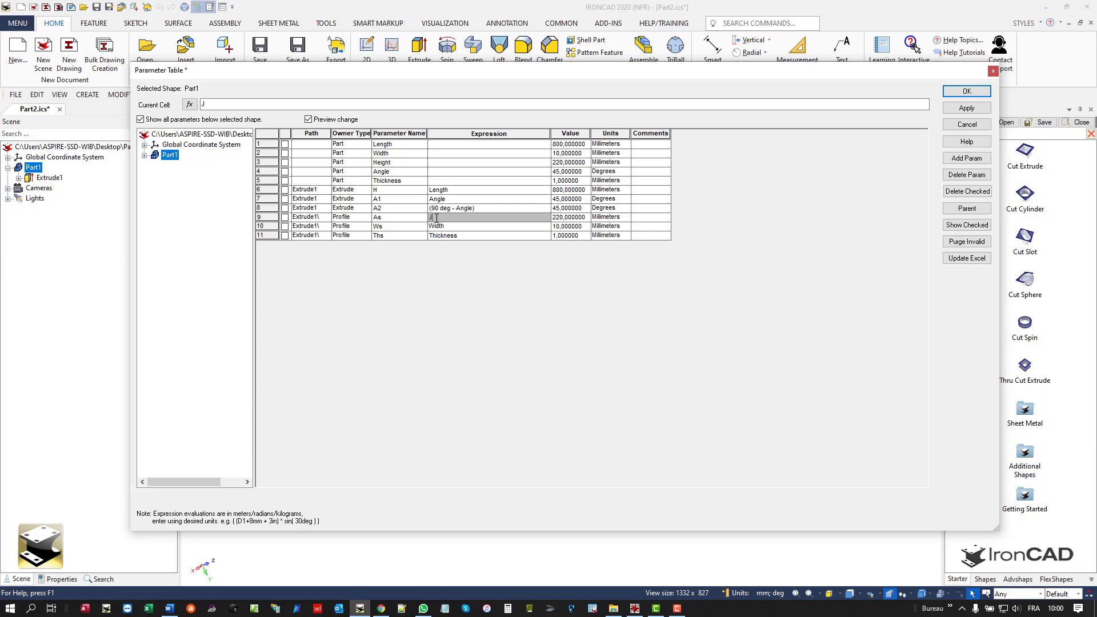
type("Jeigh")
key("BackSpace")
key("BackSpace")
type("Height")
left_click(962, 93)
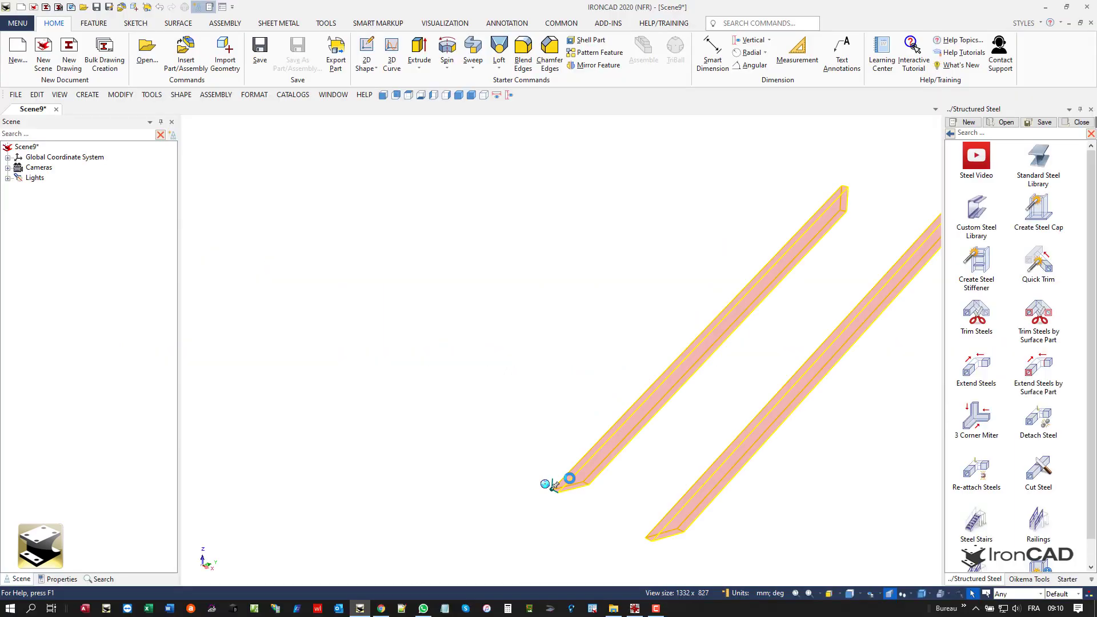
- Open the steel stairs settings in the new scene and choose the Vekemans profile for the lateral elements
double_click(565, 474)
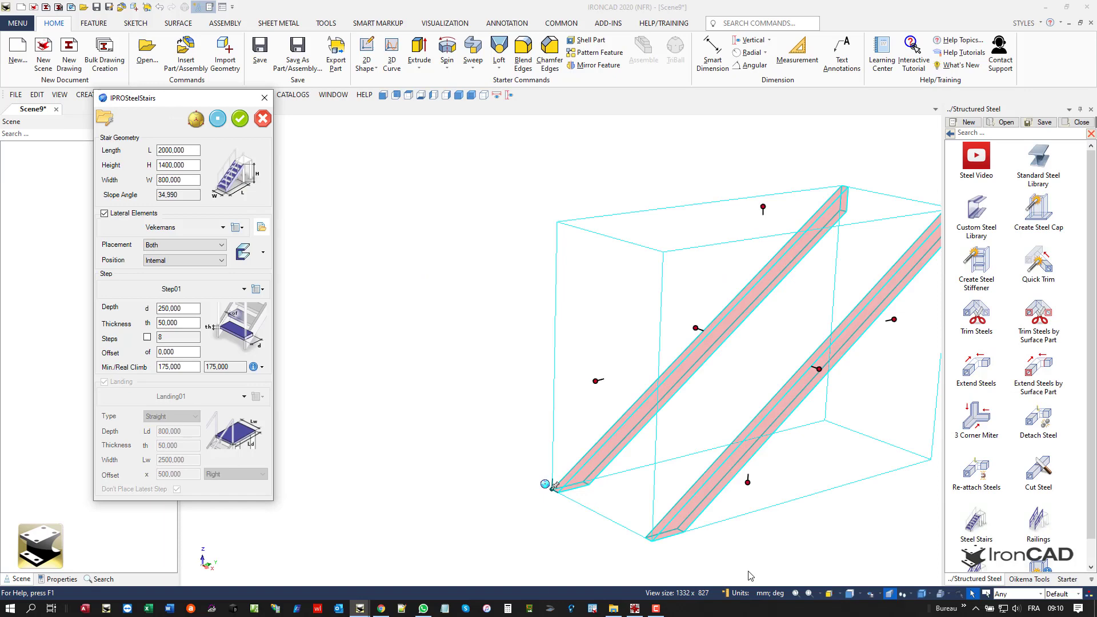
left_click(795, 594)
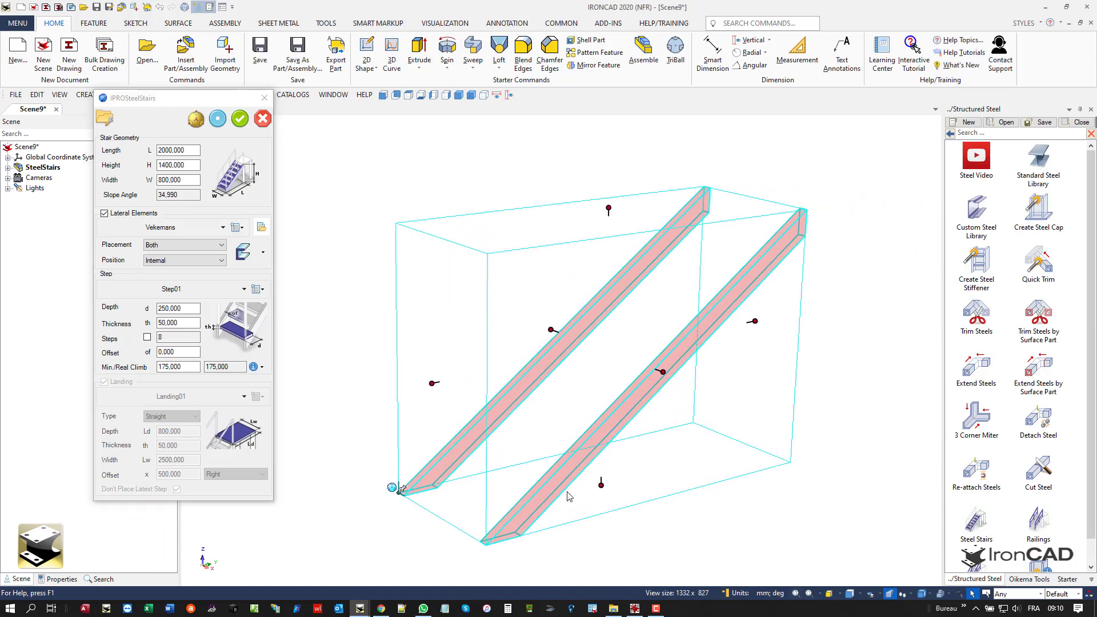
left_click(223, 228)
scroll(153, 313, "down", 4)
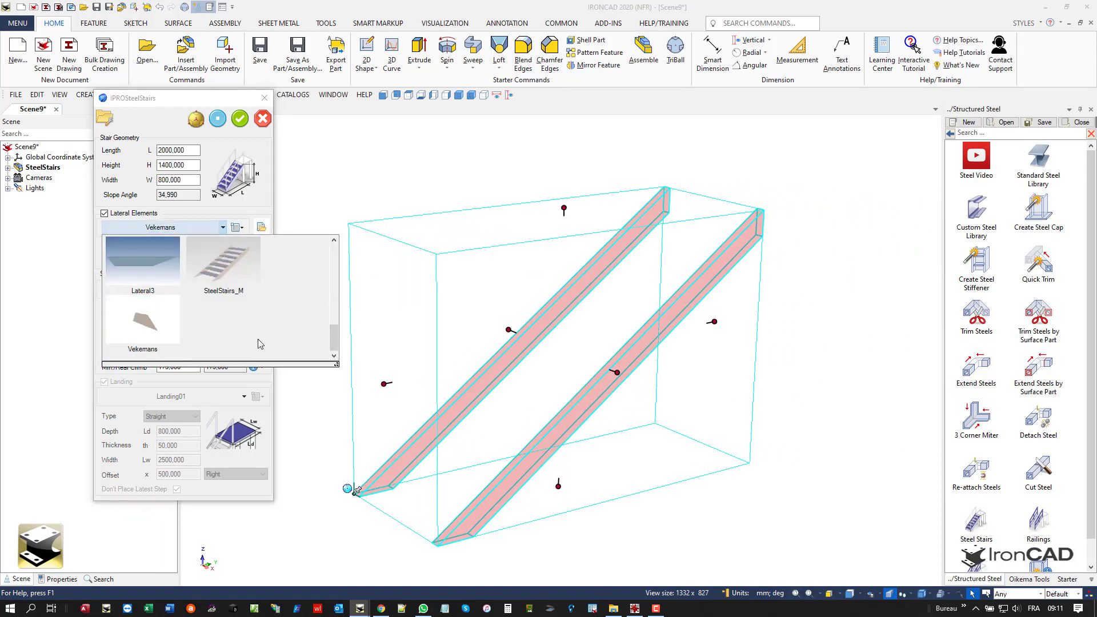
left_click(152, 314)
- Check the lateral elements' section dimensions, generate the steel stairs with the current settings, and close the stairs dialog
left_click(263, 253)
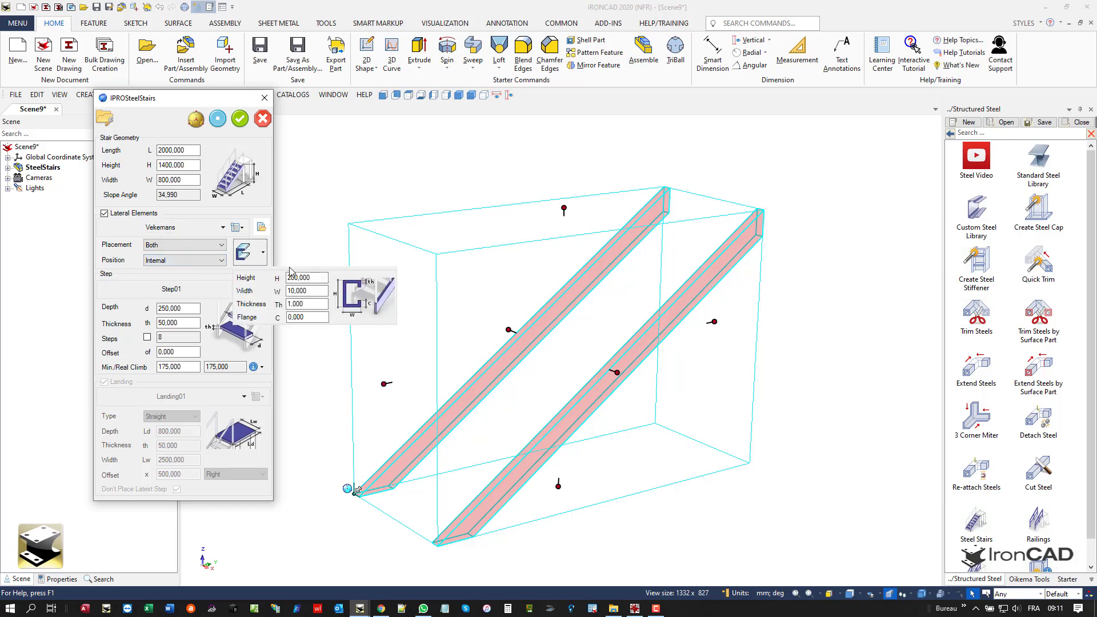
left_click(240, 122)
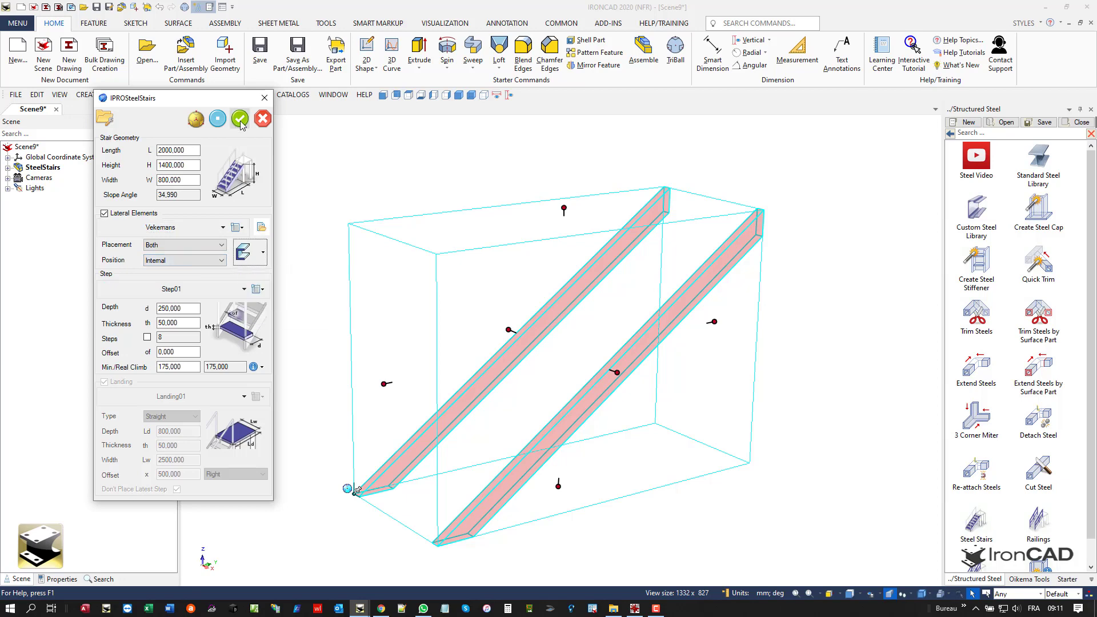
left_click(265, 99)
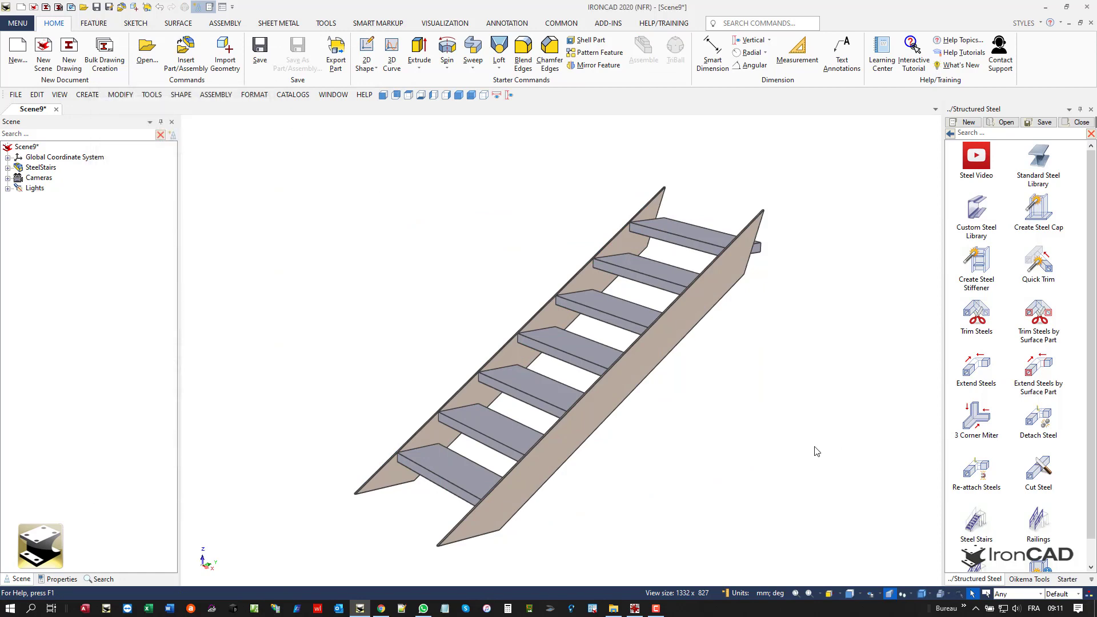